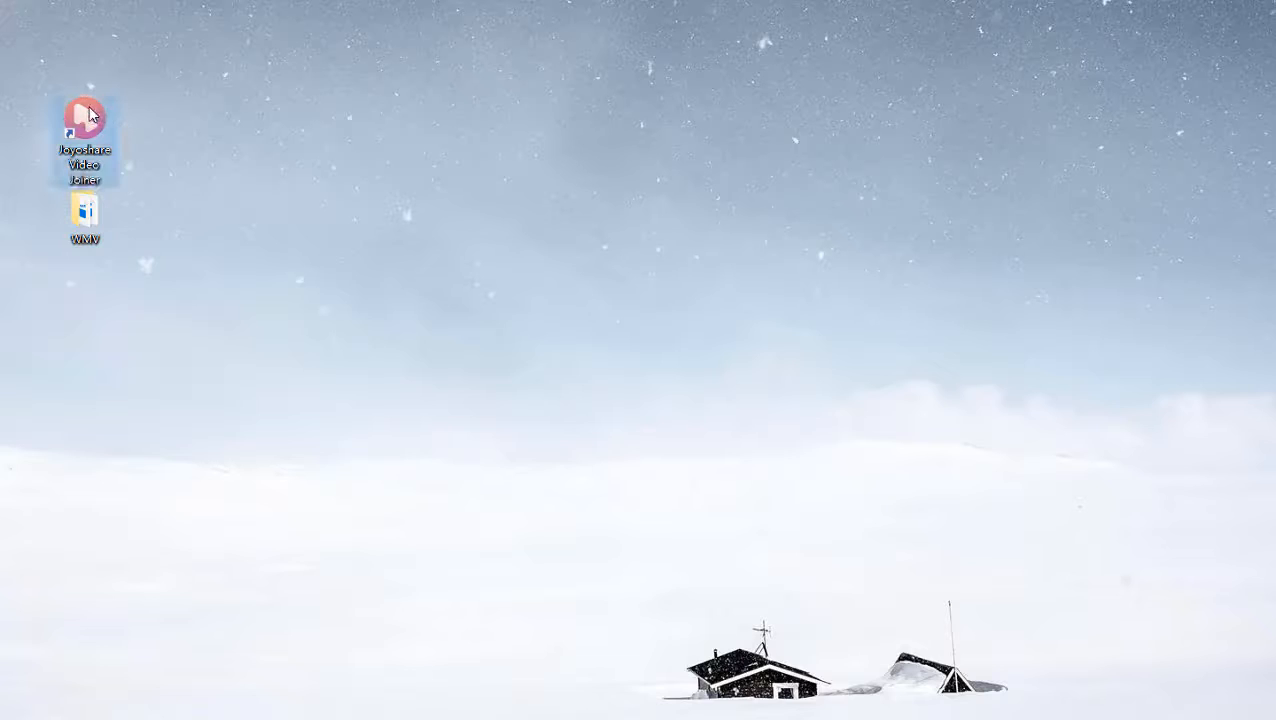
# - Launch Joyoshare Video Joiner and load the clips Fantastic Beasts1, Fantastic Beasts2 and Fantastic Beasts3 into its media list
pyautogui.click(89, 115)
pyautogui.doubleClick(89, 115)
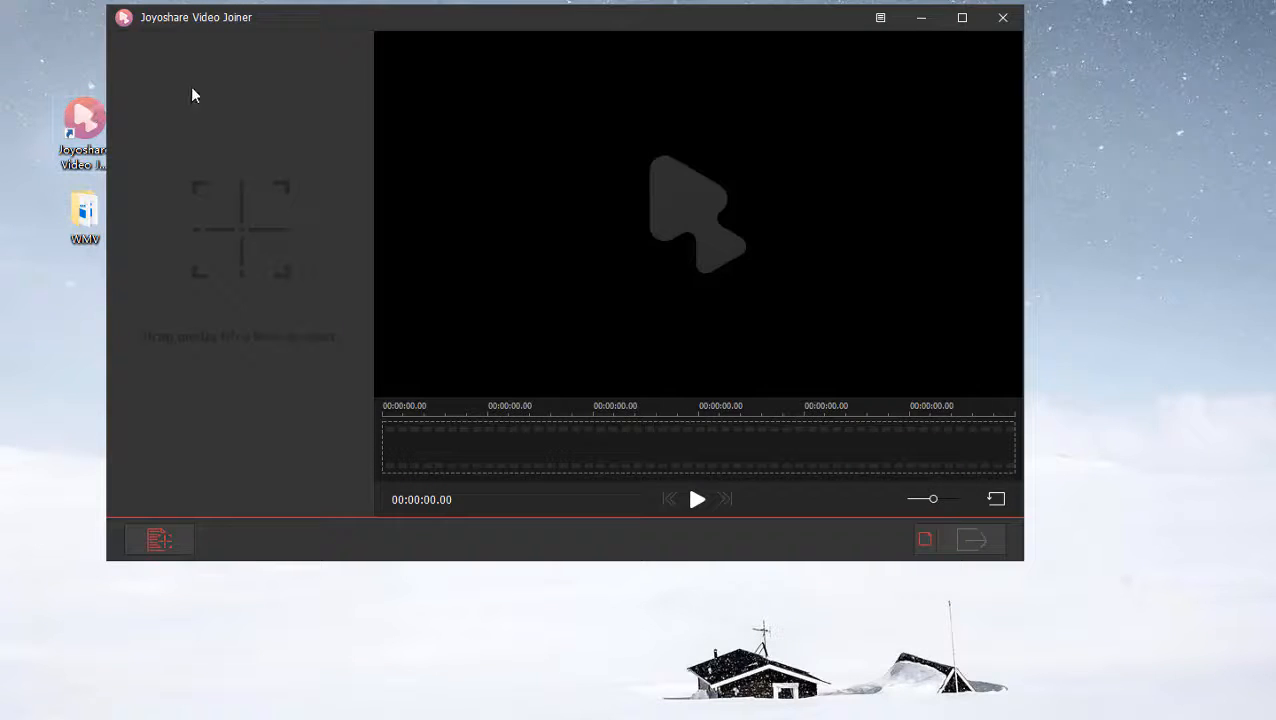
pyautogui.moveTo(383, 24); pyautogui.dragTo(465, 33)
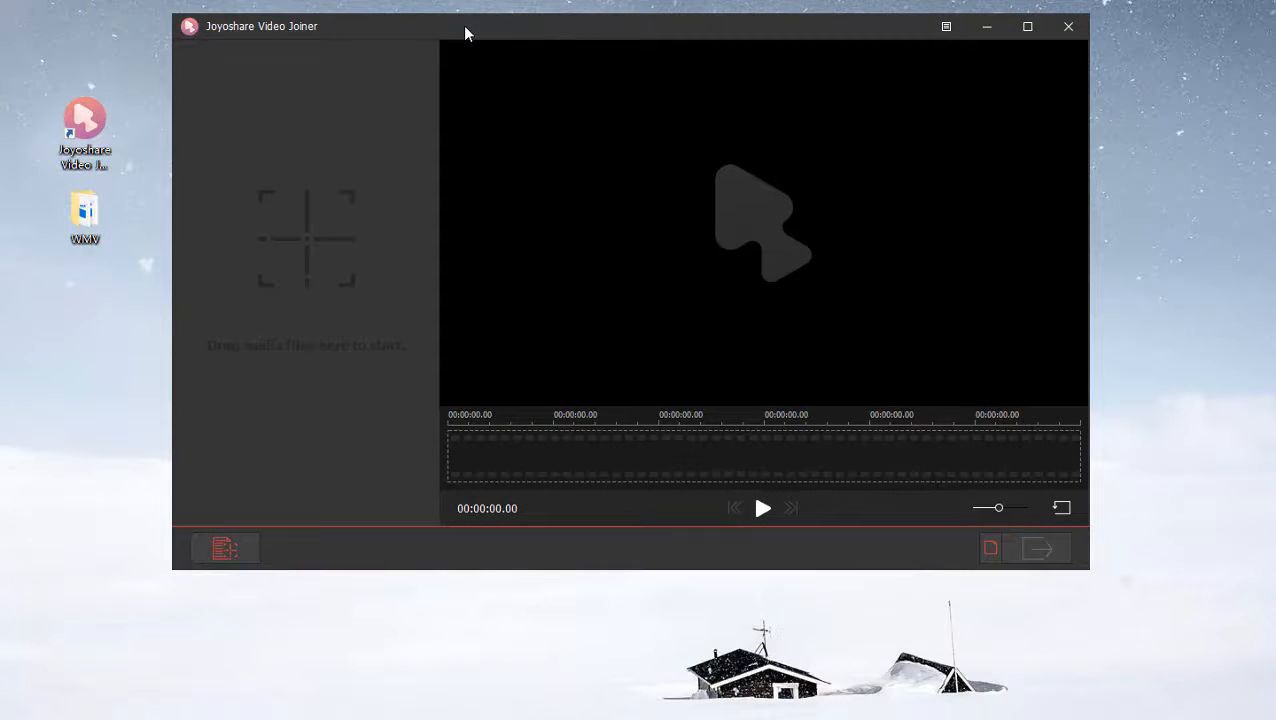
pyautogui.moveTo(176, 200); pyautogui.dragTo(278, 183)
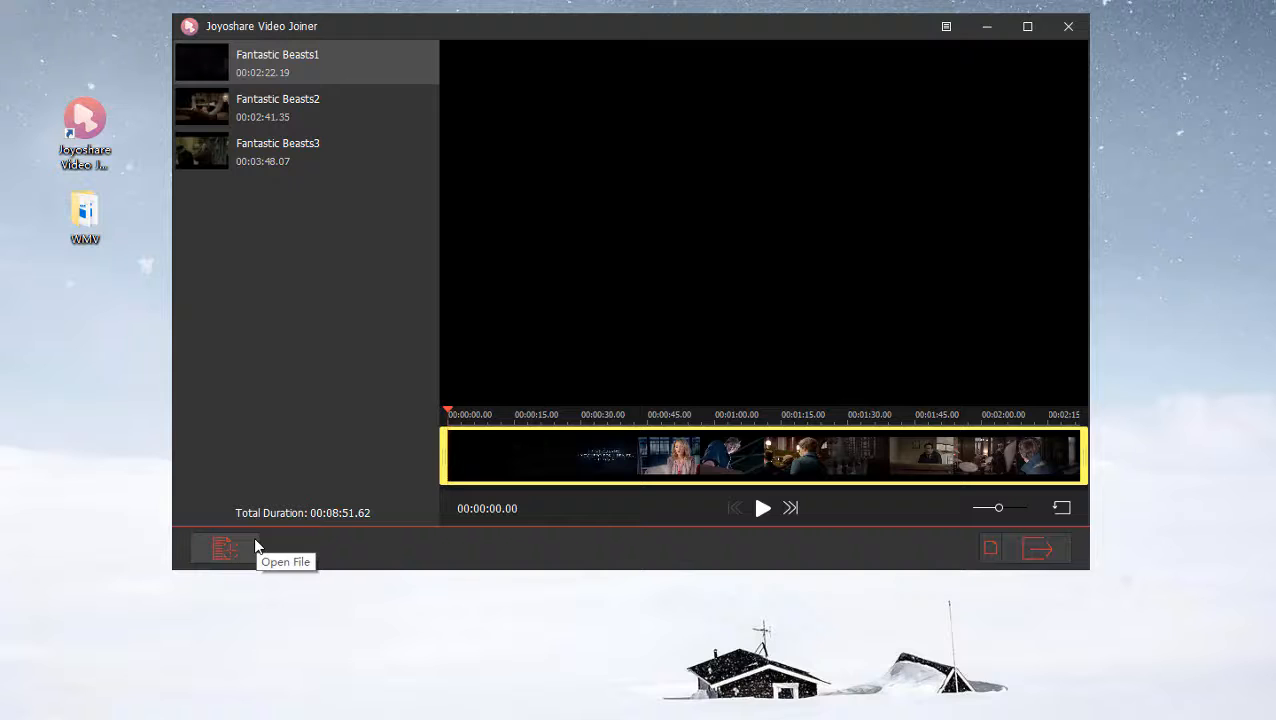
# - Review the High-Speed mode output formats, and switch the output to Encoding mode with the High Quality preset
pyautogui.click(989, 549)
pyautogui.moveTo(610, 95); pyautogui.dragTo(627, 37)
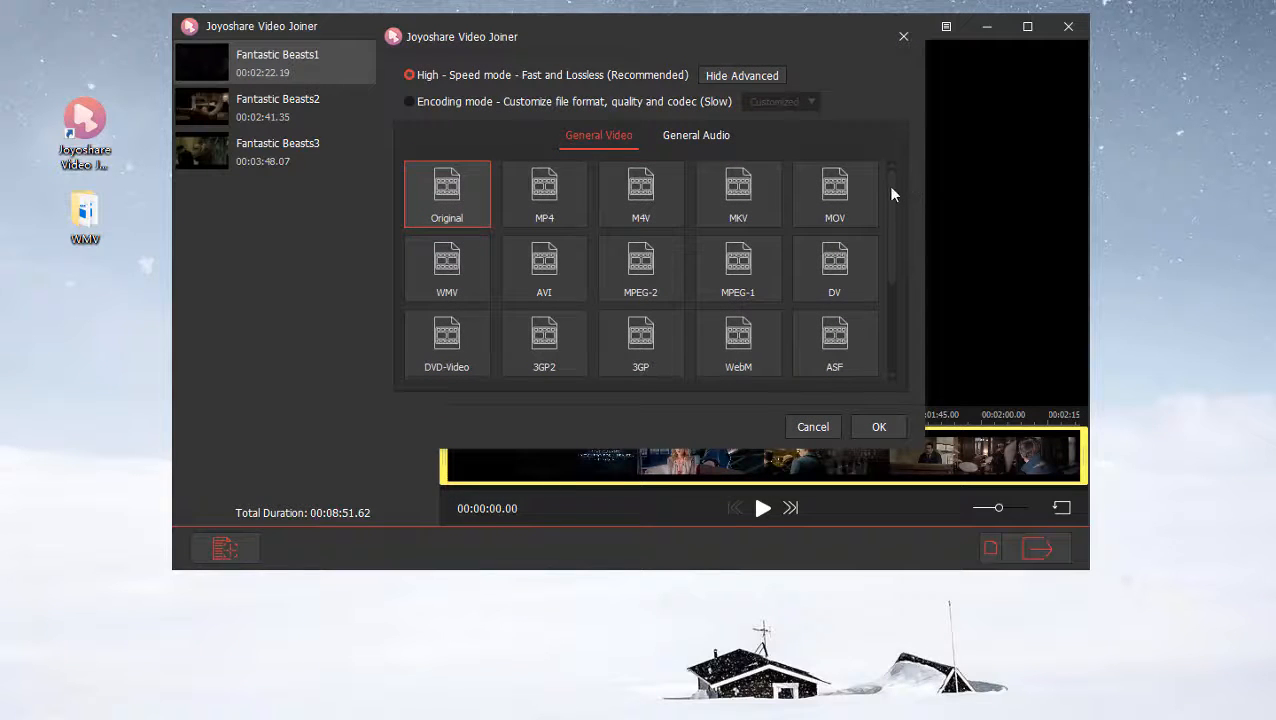
pyautogui.moveTo(887, 185); pyautogui.dragTo(895, 278)
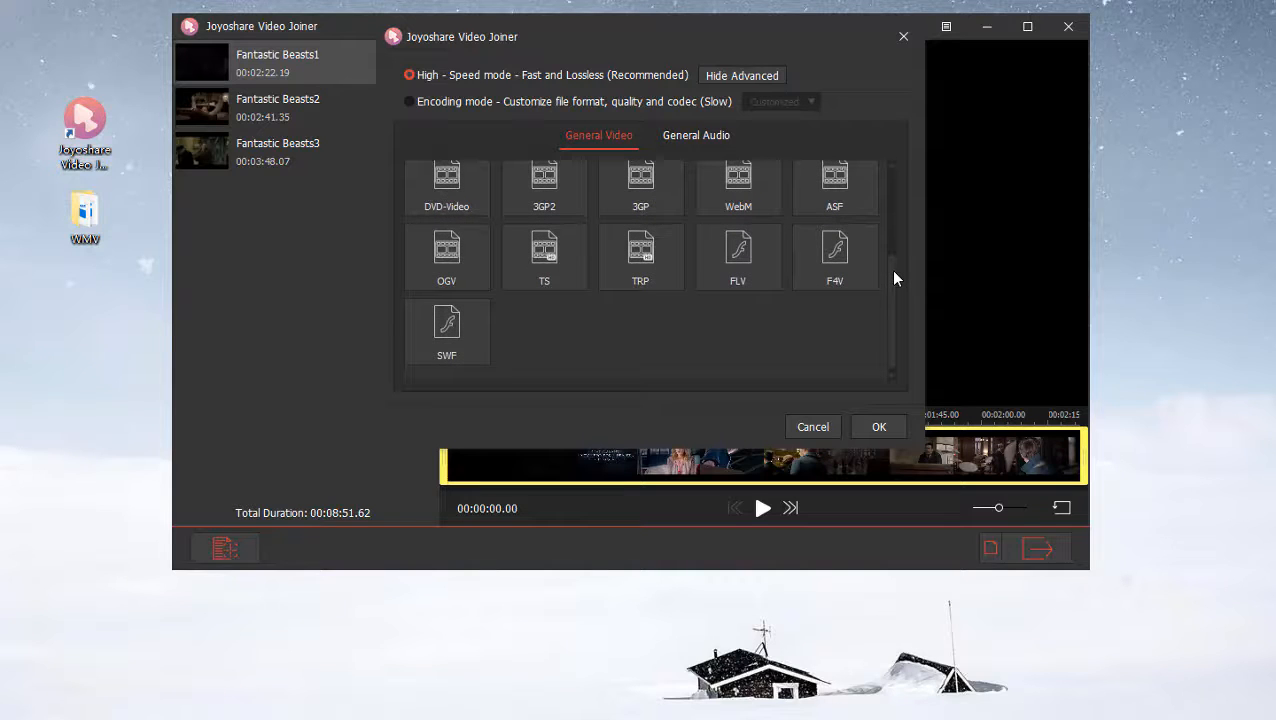
pyautogui.click(709, 138)
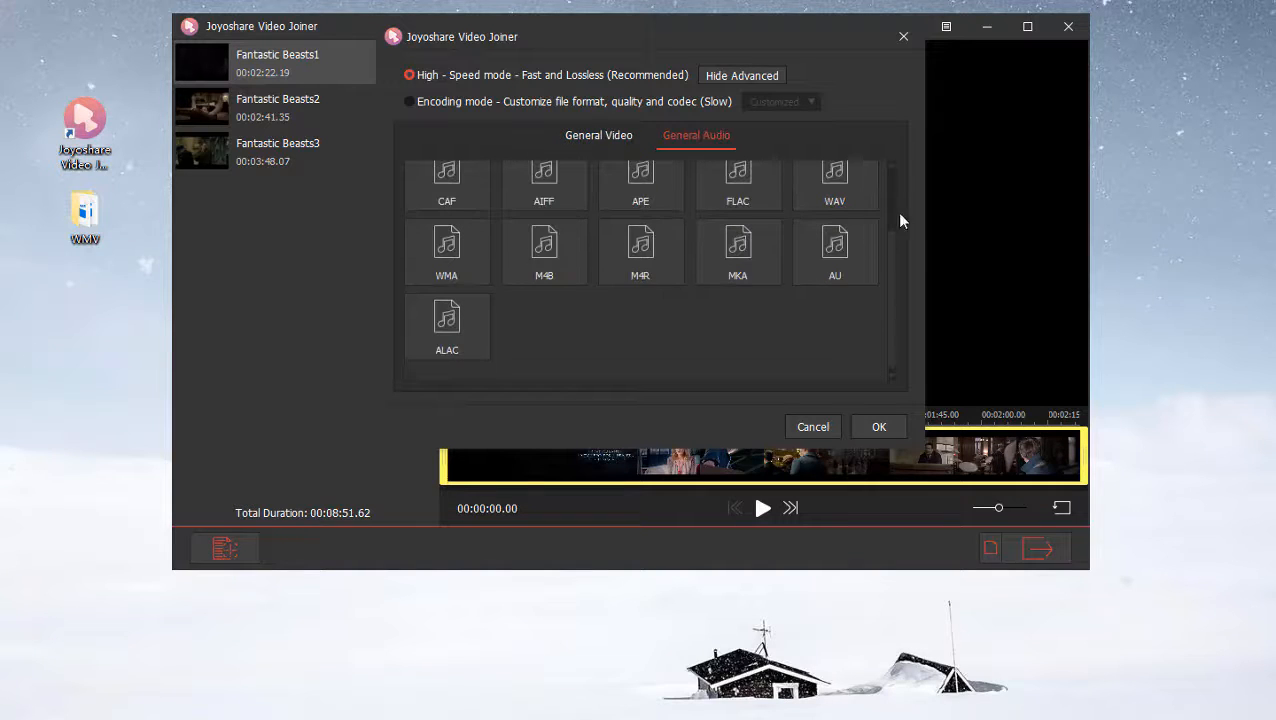
pyautogui.moveTo(893, 295); pyautogui.dragTo(898, 234)
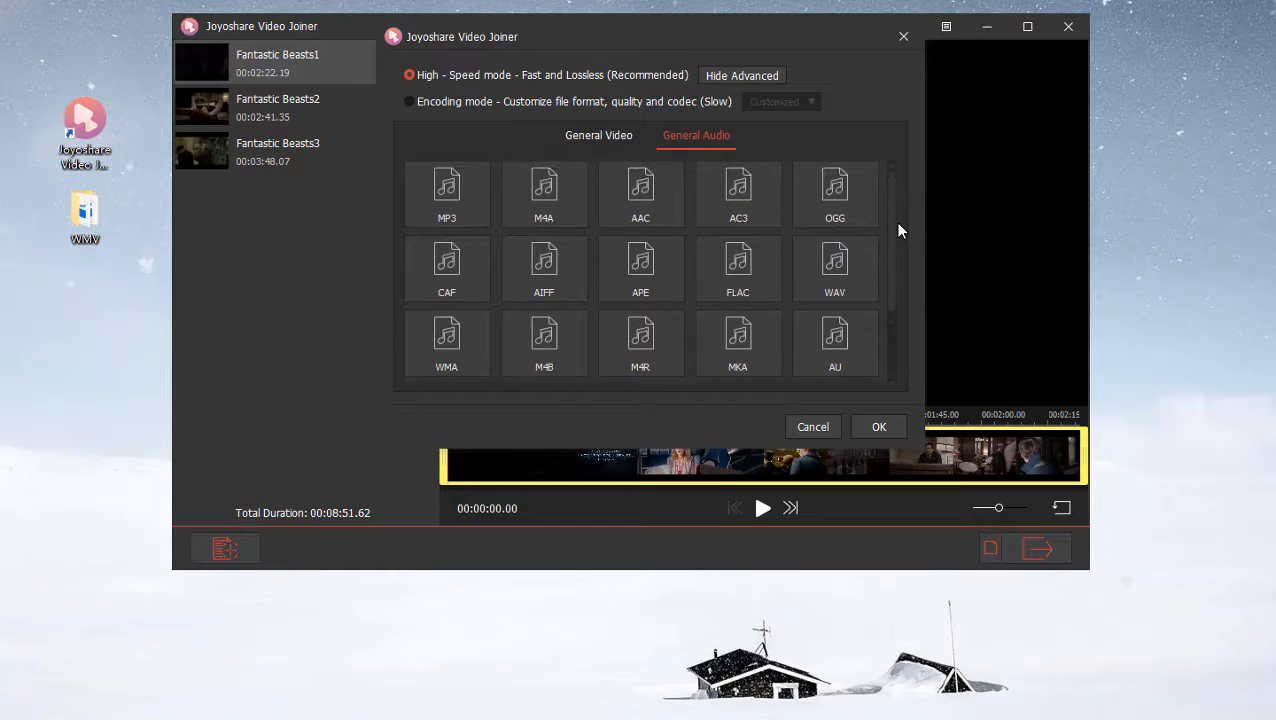
pyautogui.click(410, 102)
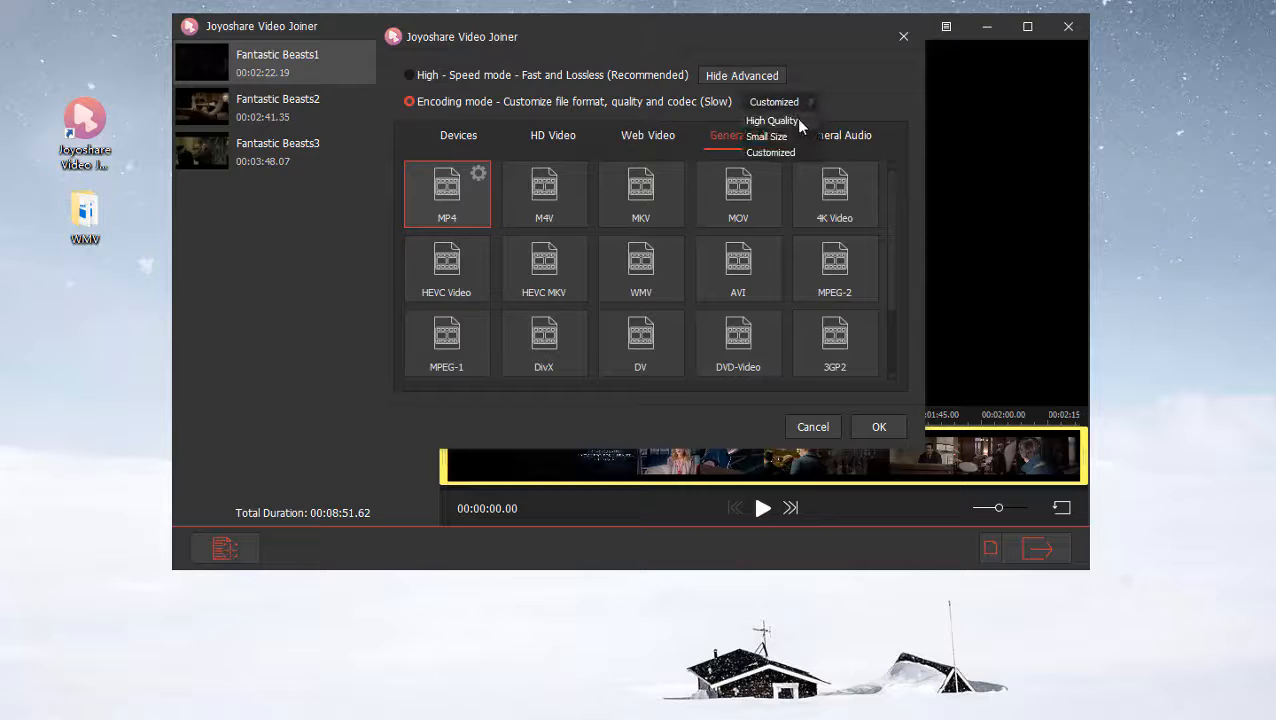
pyautogui.click(796, 120)
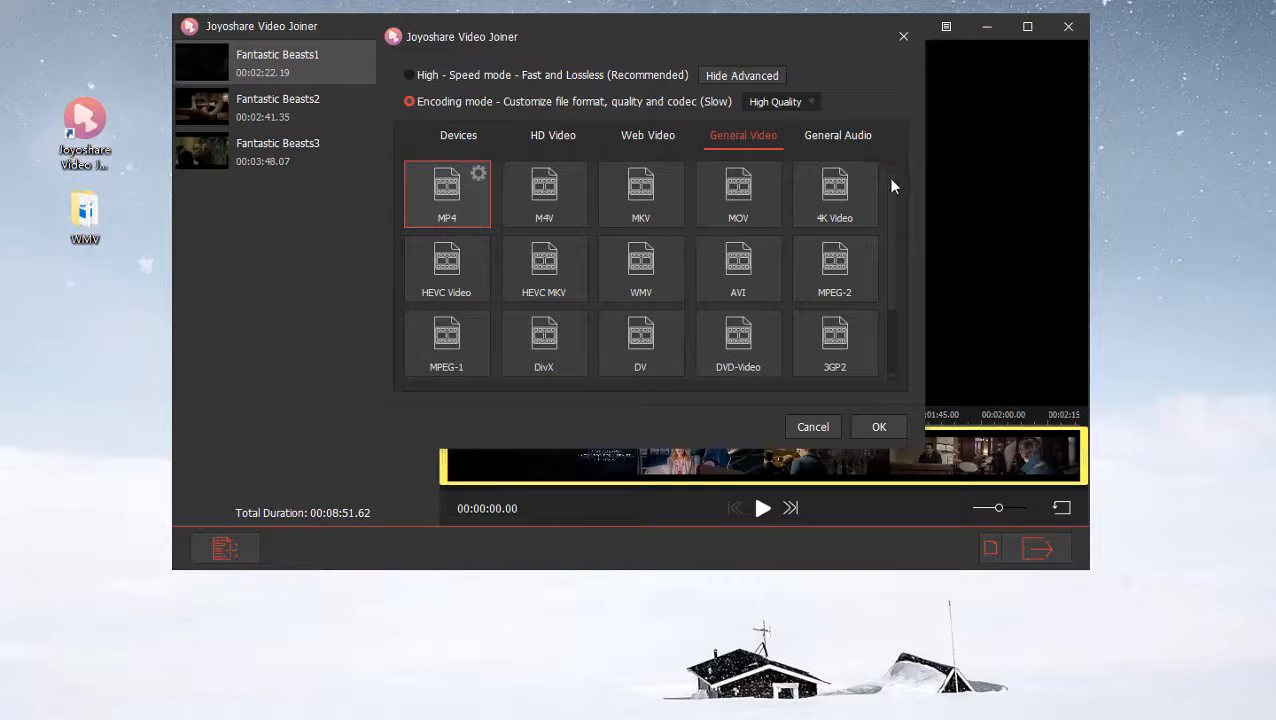
# - Examine the General Audio, Web Video, HD Video and Devices output formats available in Encoding mode
pyautogui.click(853, 138)
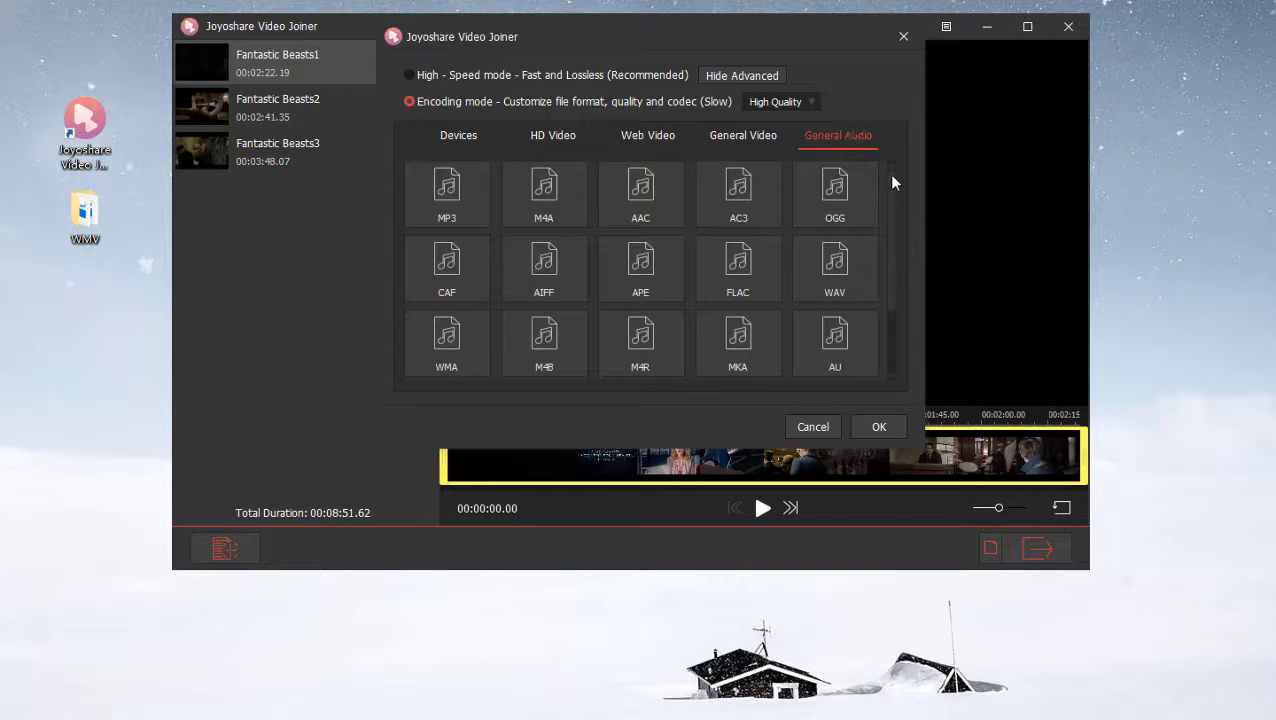
pyautogui.moveTo(893, 182); pyautogui.dragTo(893, 227)
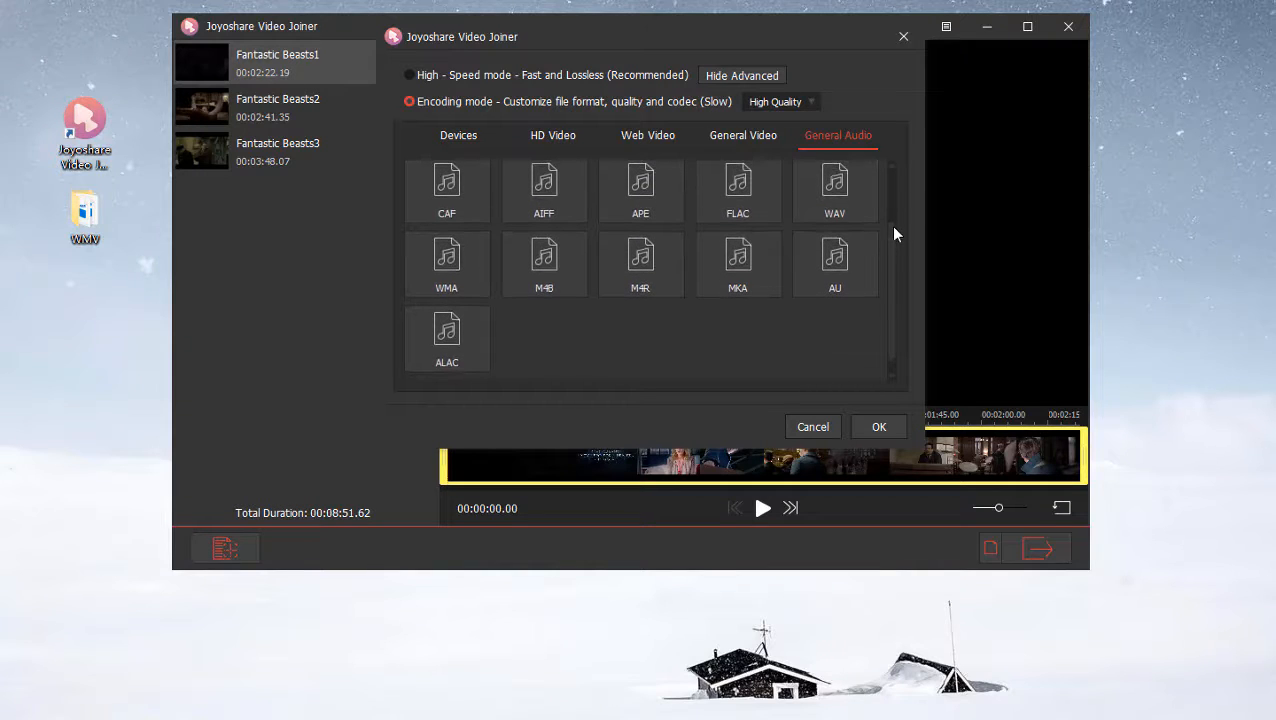
pyautogui.click(662, 142)
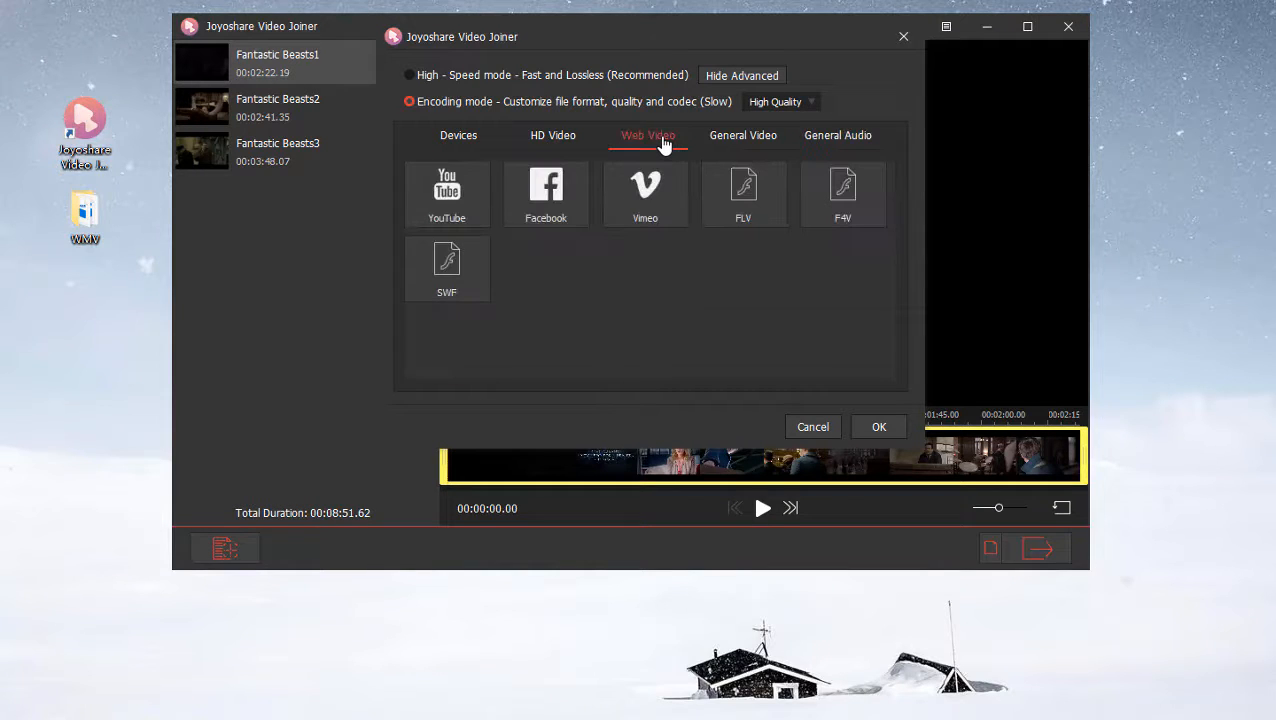
pyautogui.click(567, 144)
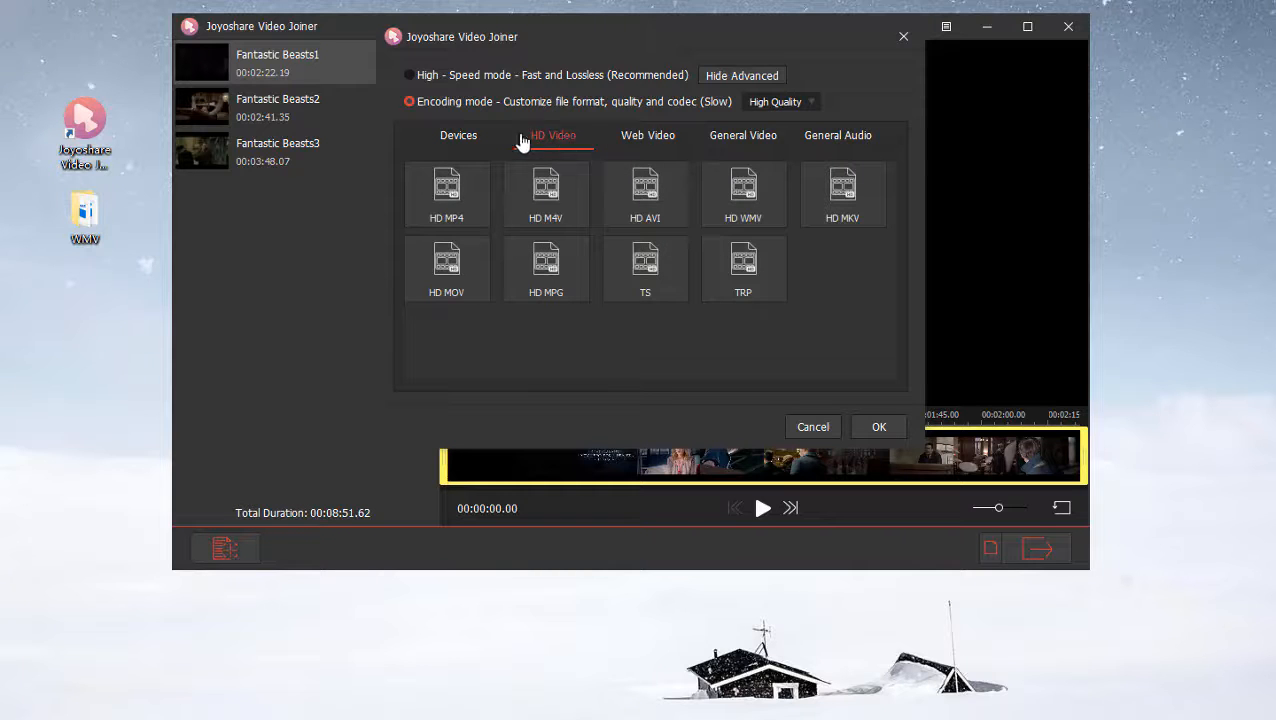
pyautogui.click(459, 140)
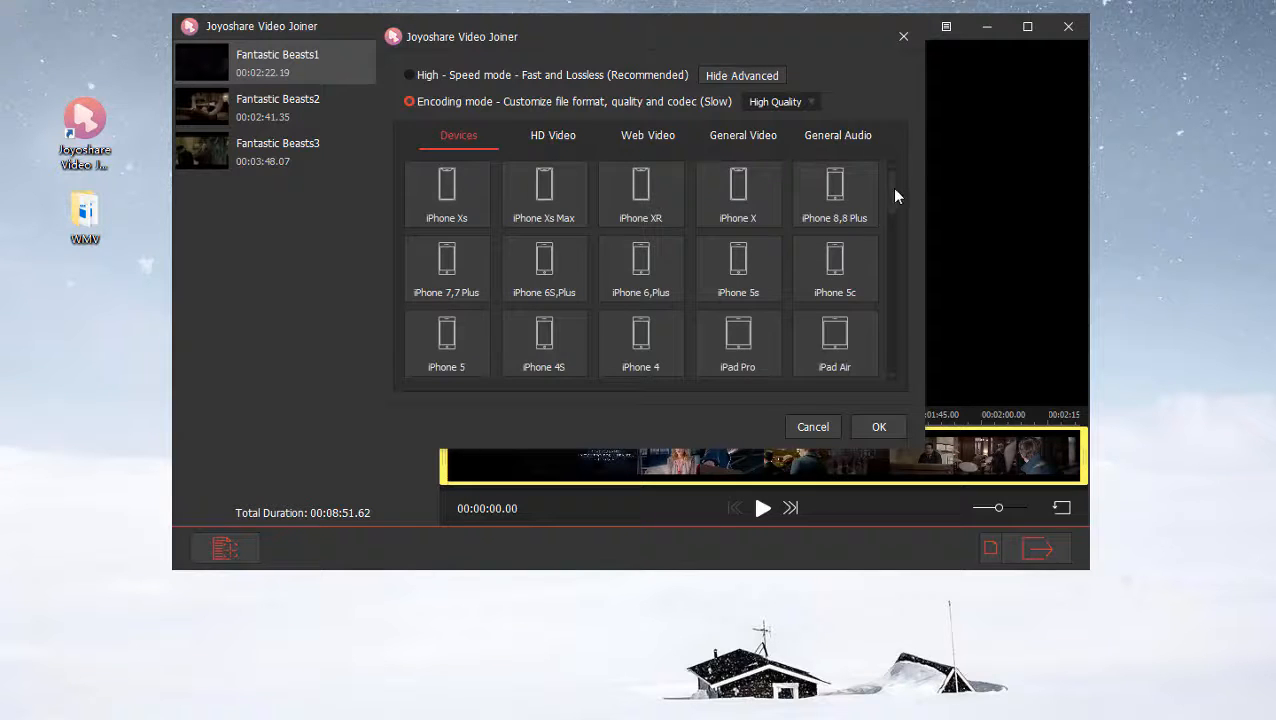
pyautogui.moveTo(893, 191); pyautogui.dragTo(892, 338)
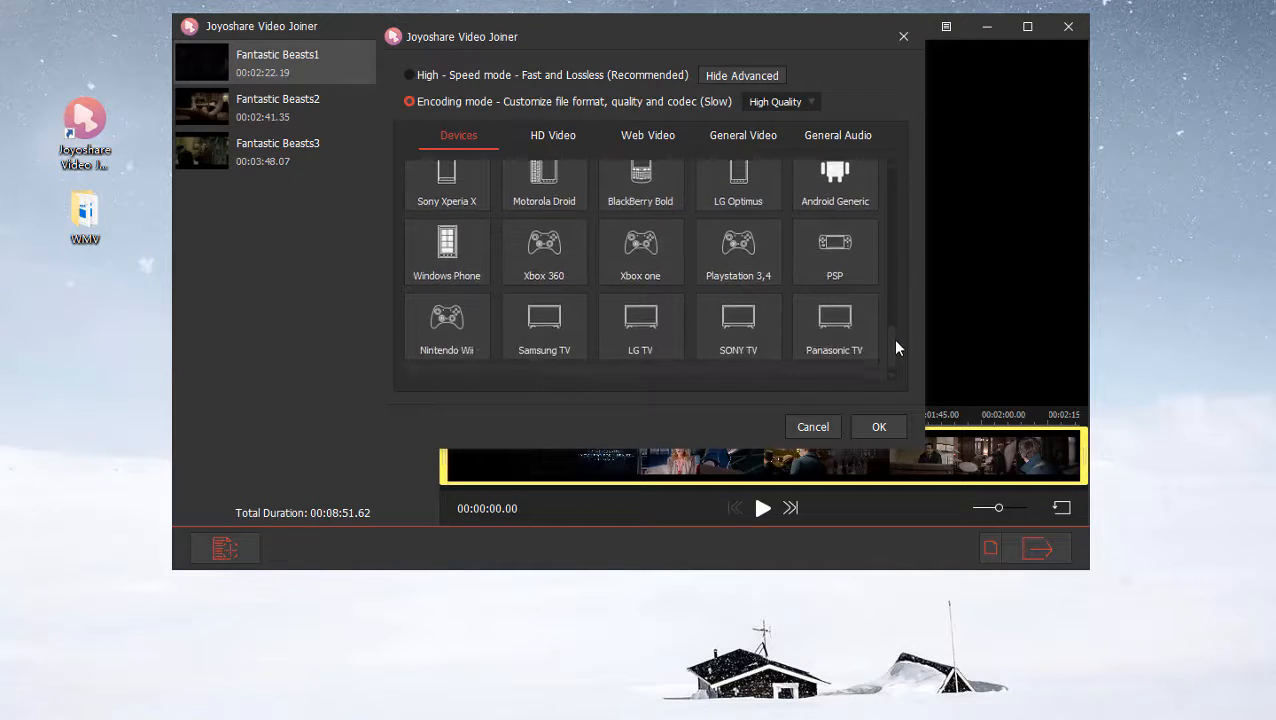
# - Select WMV from the General Video formats as the output format and open its encoding parameters
pyautogui.click(734, 138)
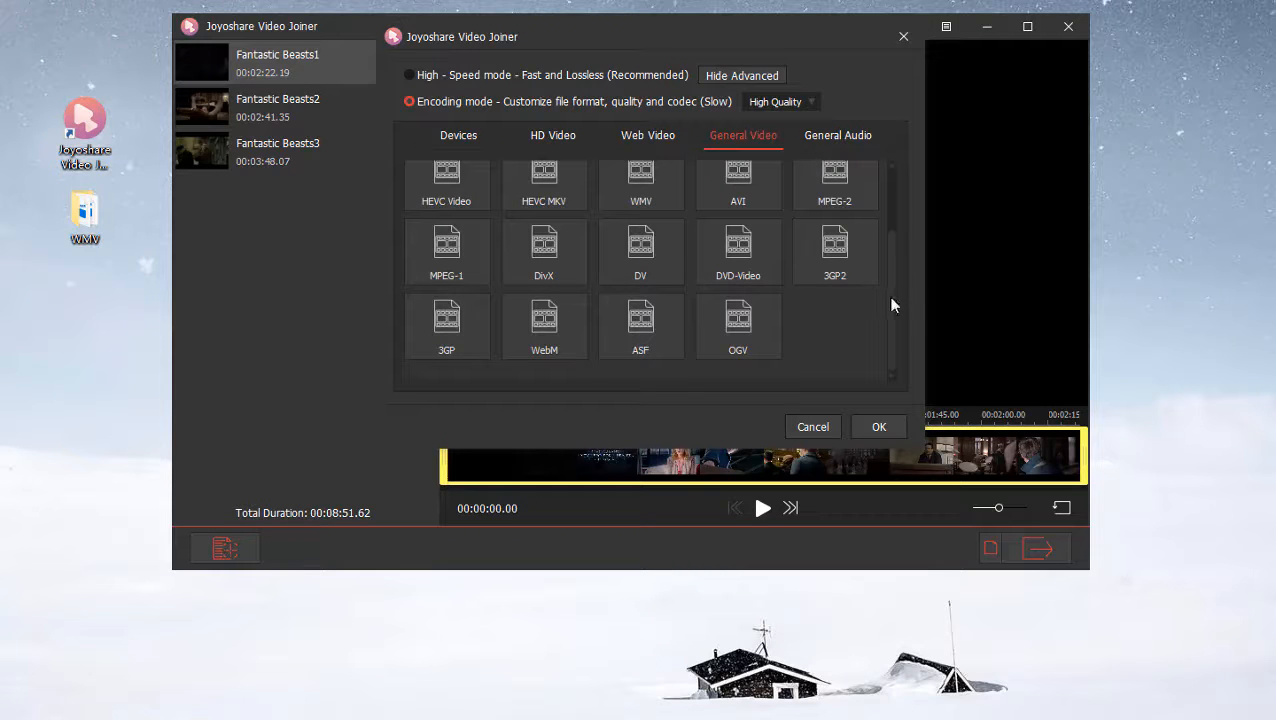
pyautogui.scroll(2, 887, 294)
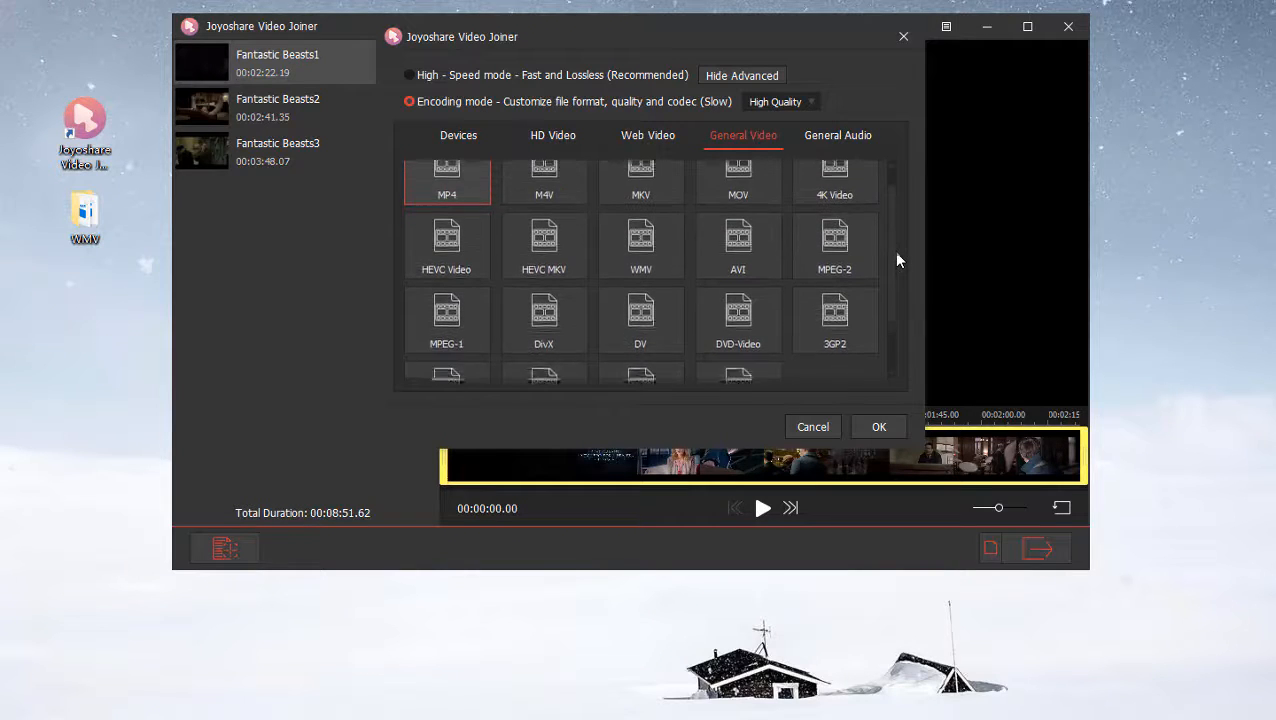
pyautogui.scroll(1, 895, 250)
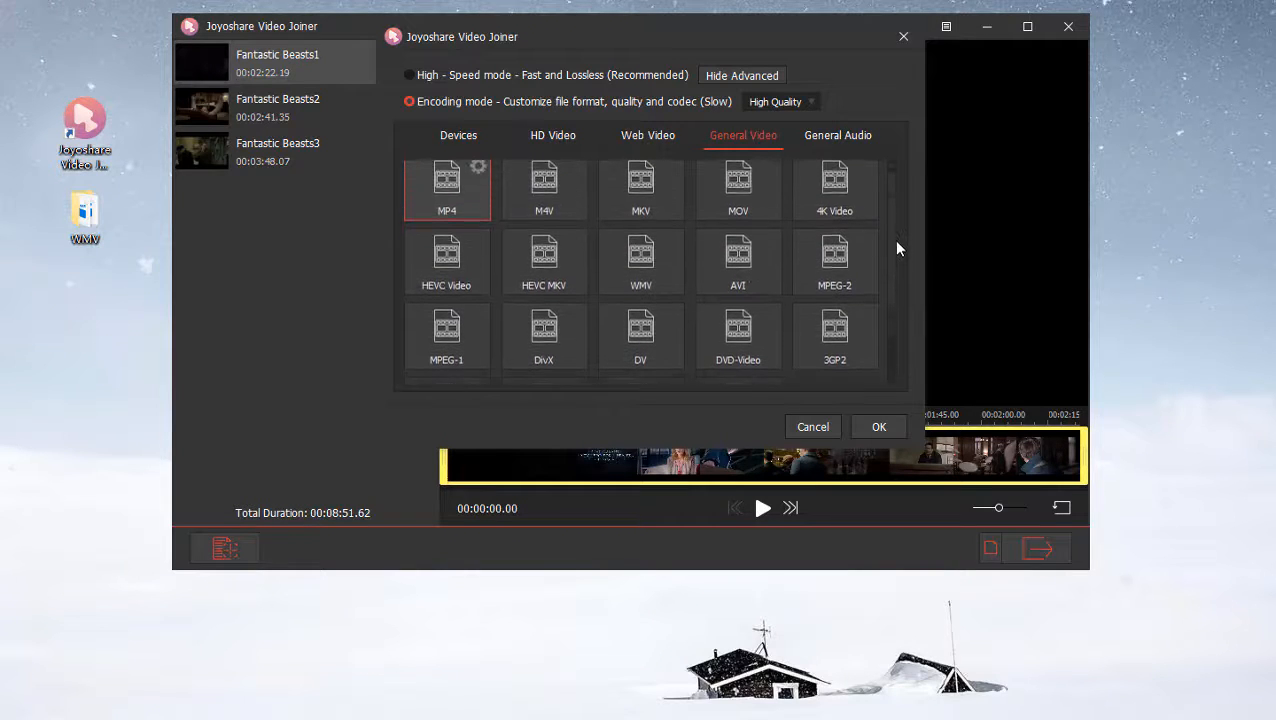
pyautogui.click(672, 248)
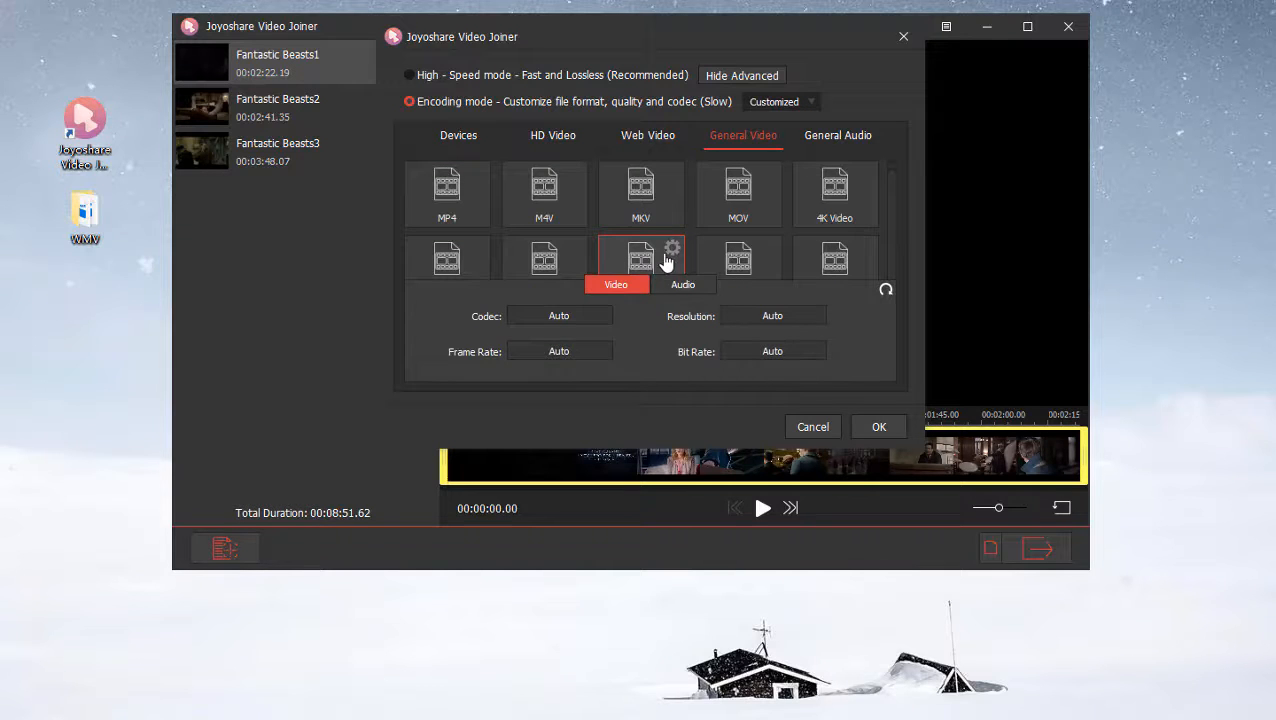
# - Keep the WMV codec, resolution, frame rate and bit rate on Auto and apply the output format settings
pyautogui.click(606, 318)
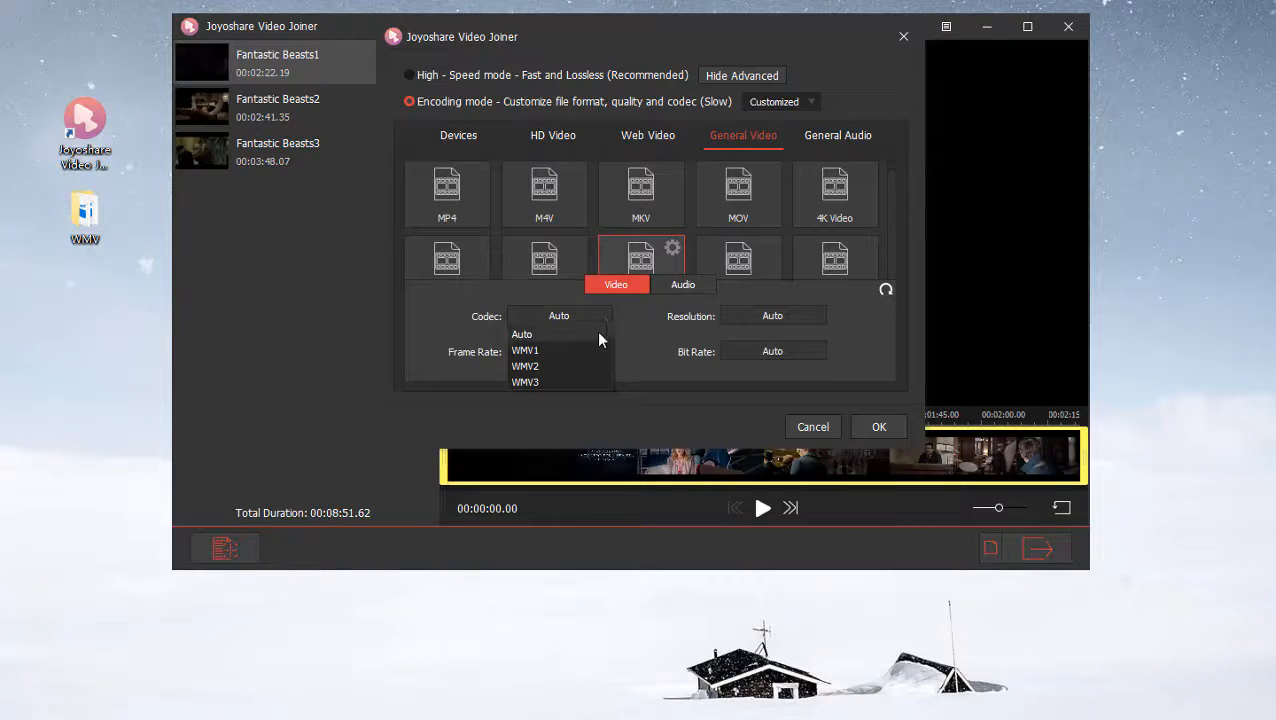
pyautogui.click(778, 320)
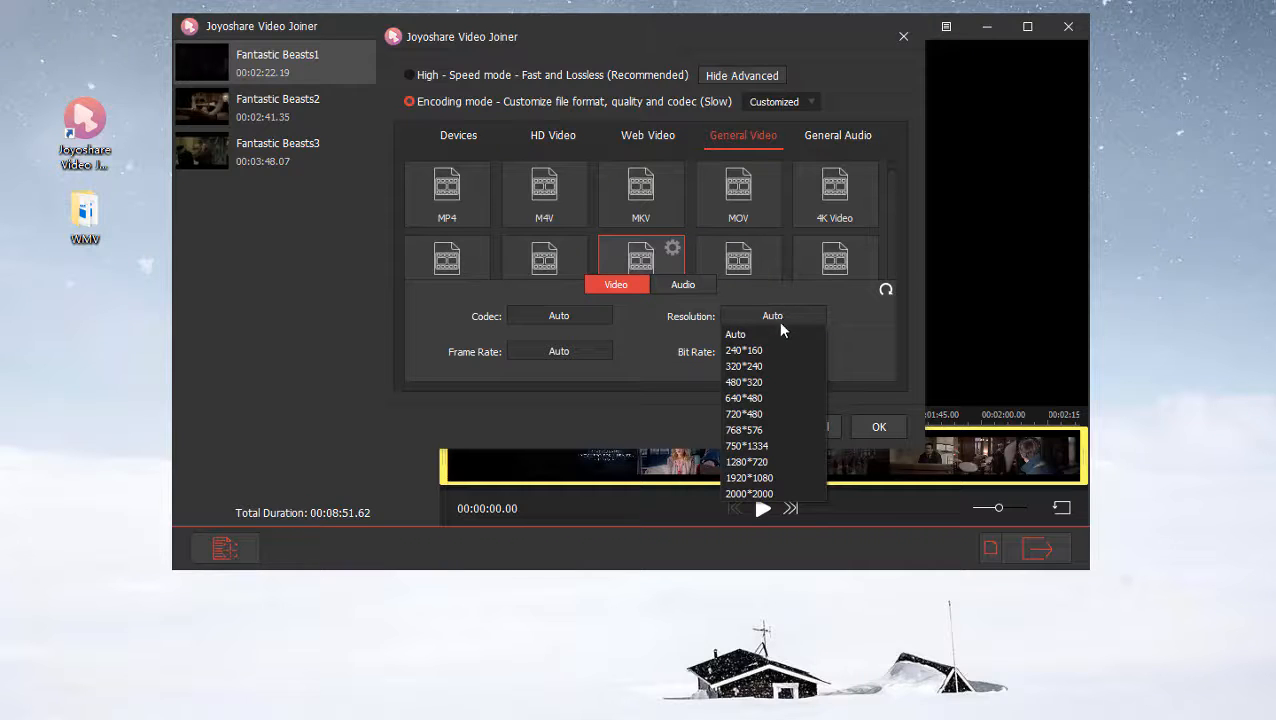
pyautogui.click(778, 333)
pyautogui.click(595, 352)
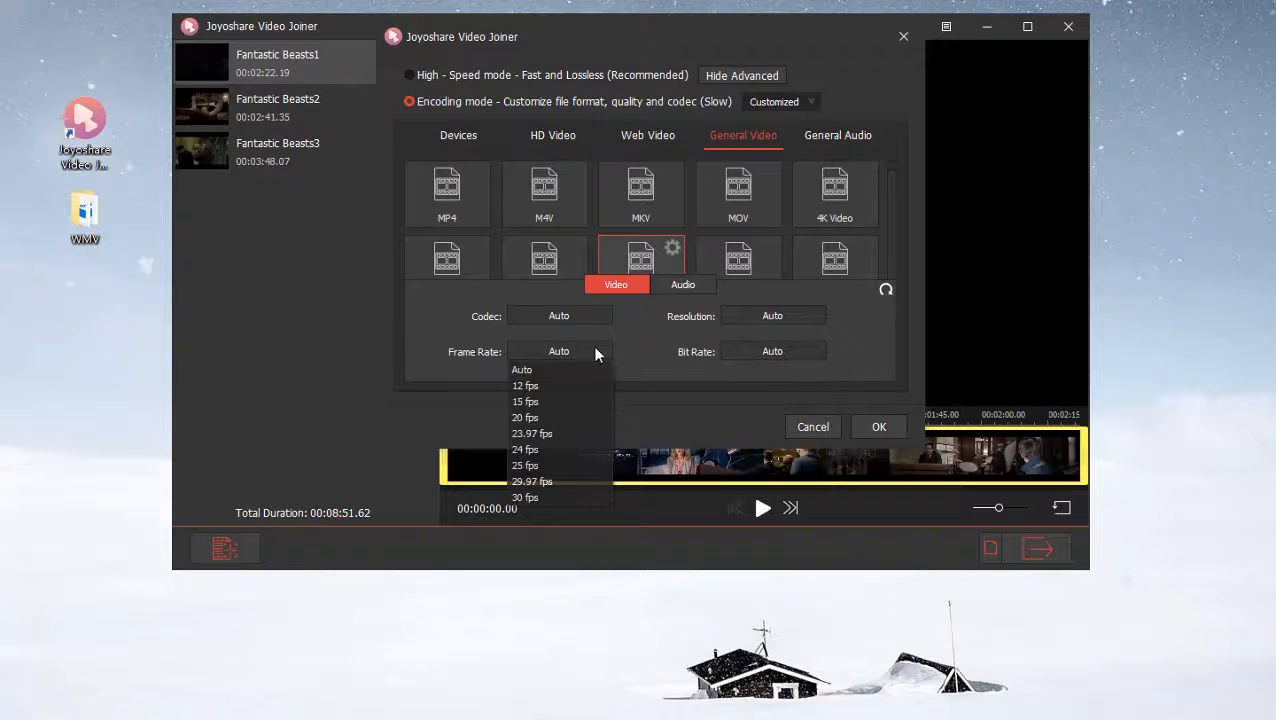
pyautogui.click(578, 369)
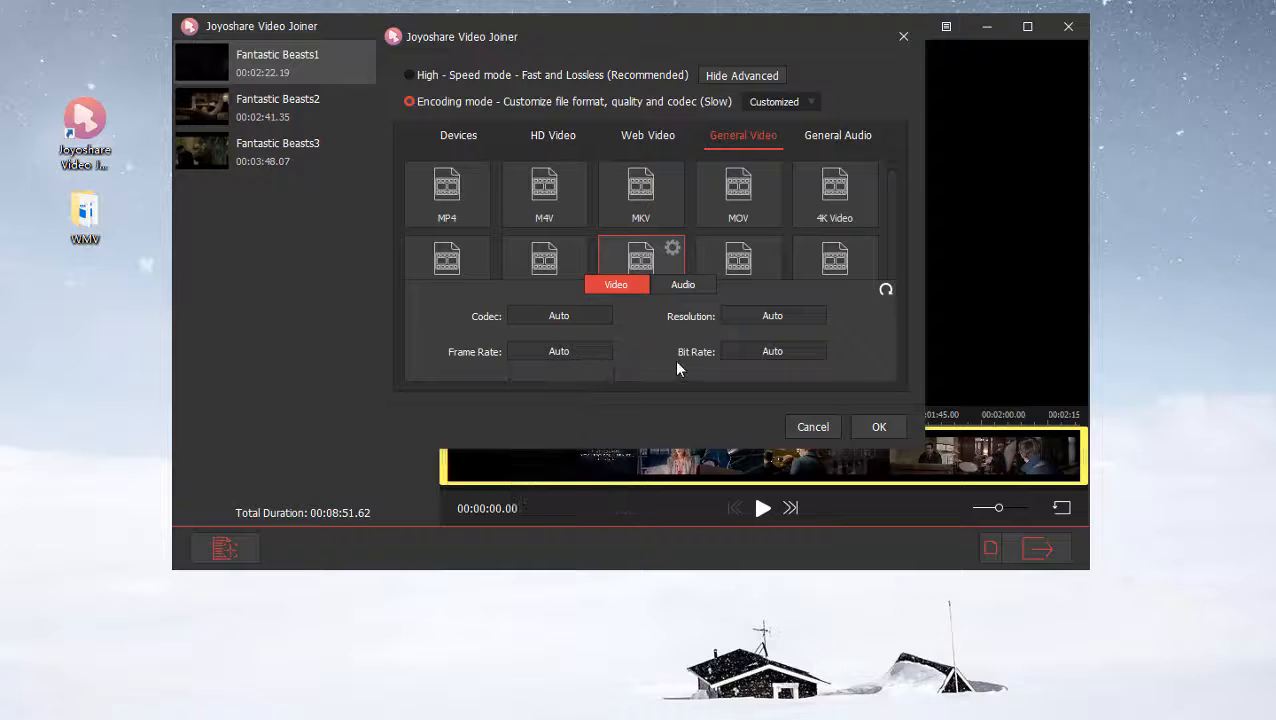
pyautogui.click(753, 354)
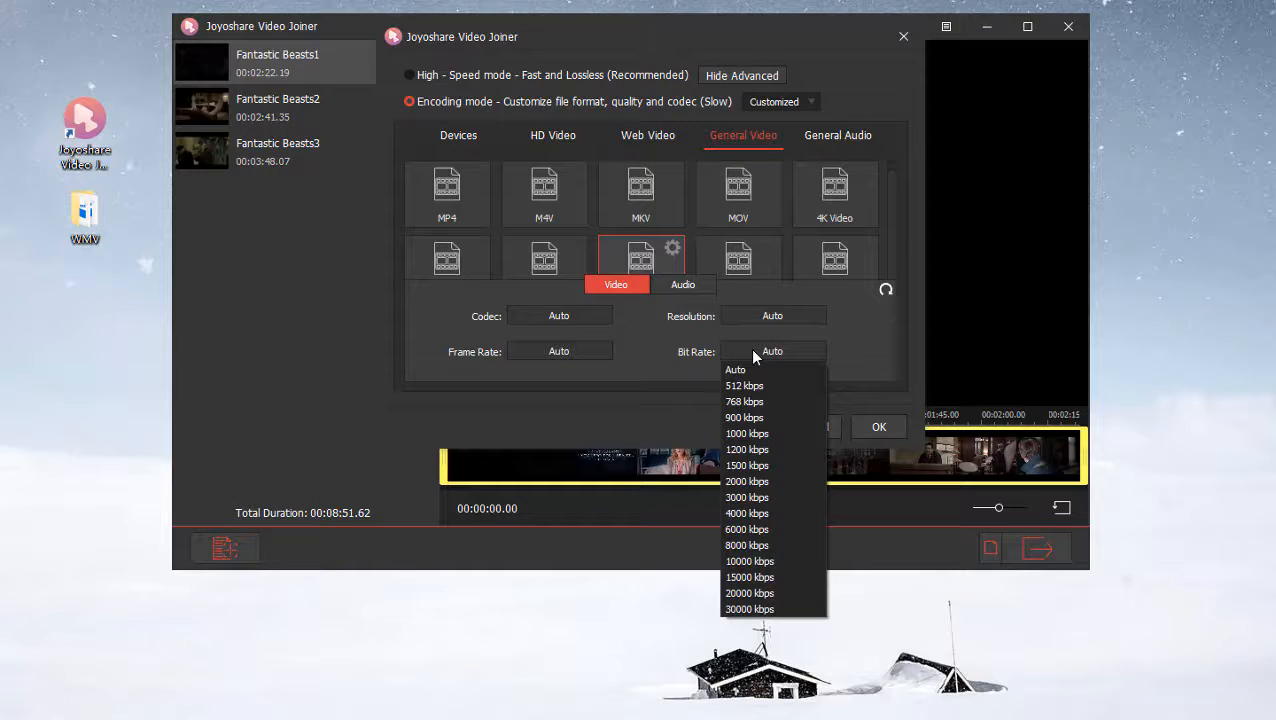
pyautogui.click(755, 368)
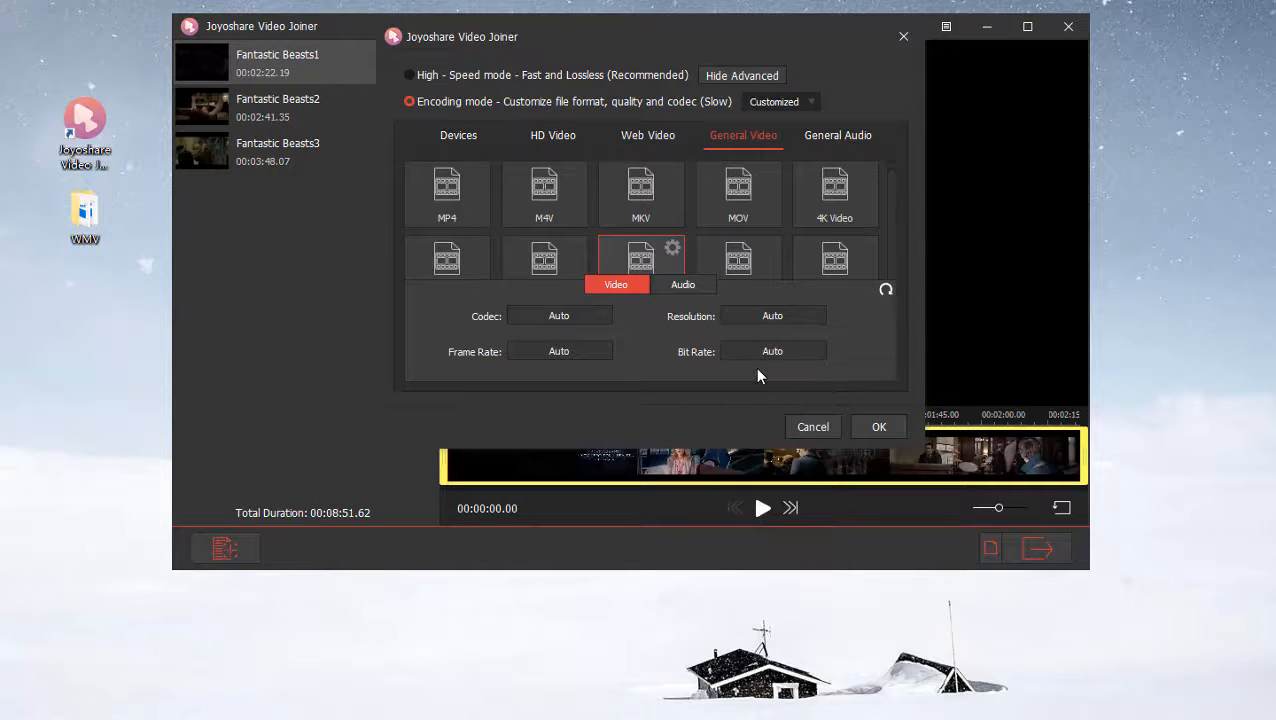
pyautogui.click(861, 430)
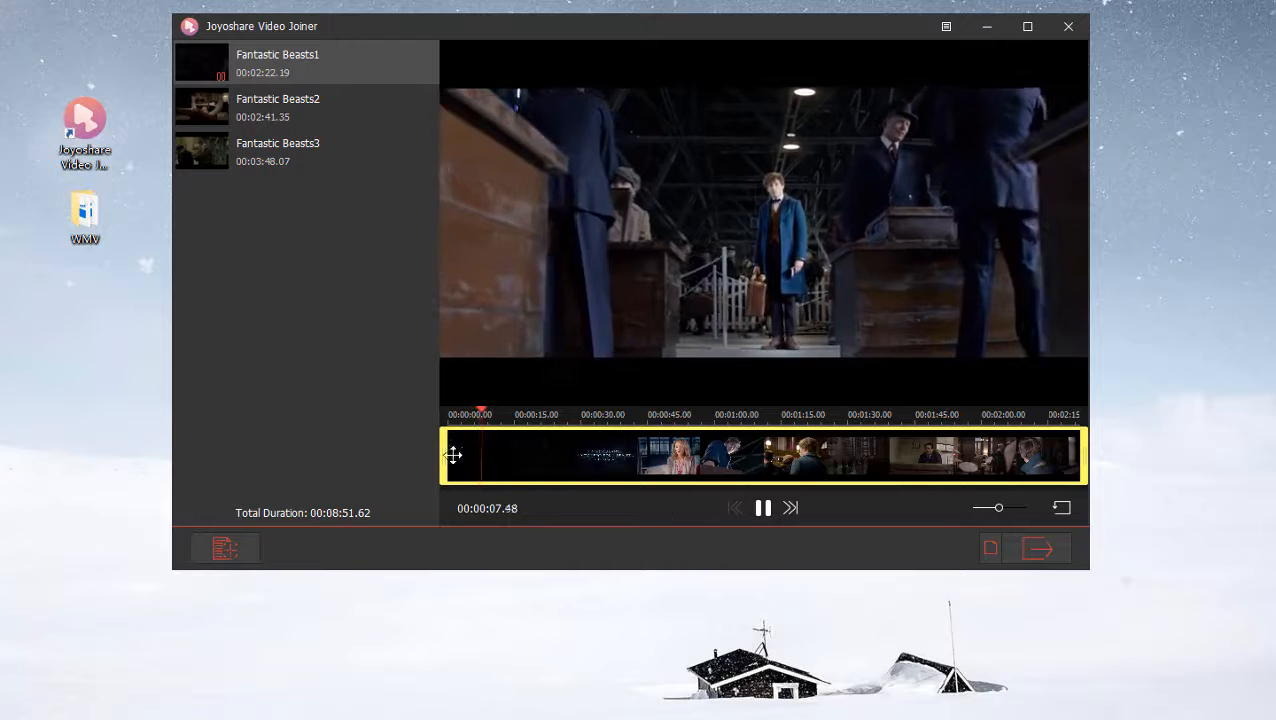
# - Trim the start of Fantastic Beasts1 to about 00:00:13.74, and cut the end of Fantastic Beasts2 to leave about 00:01:33.55
pyautogui.moveTo(447, 456); pyautogui.dragTo(506, 451)
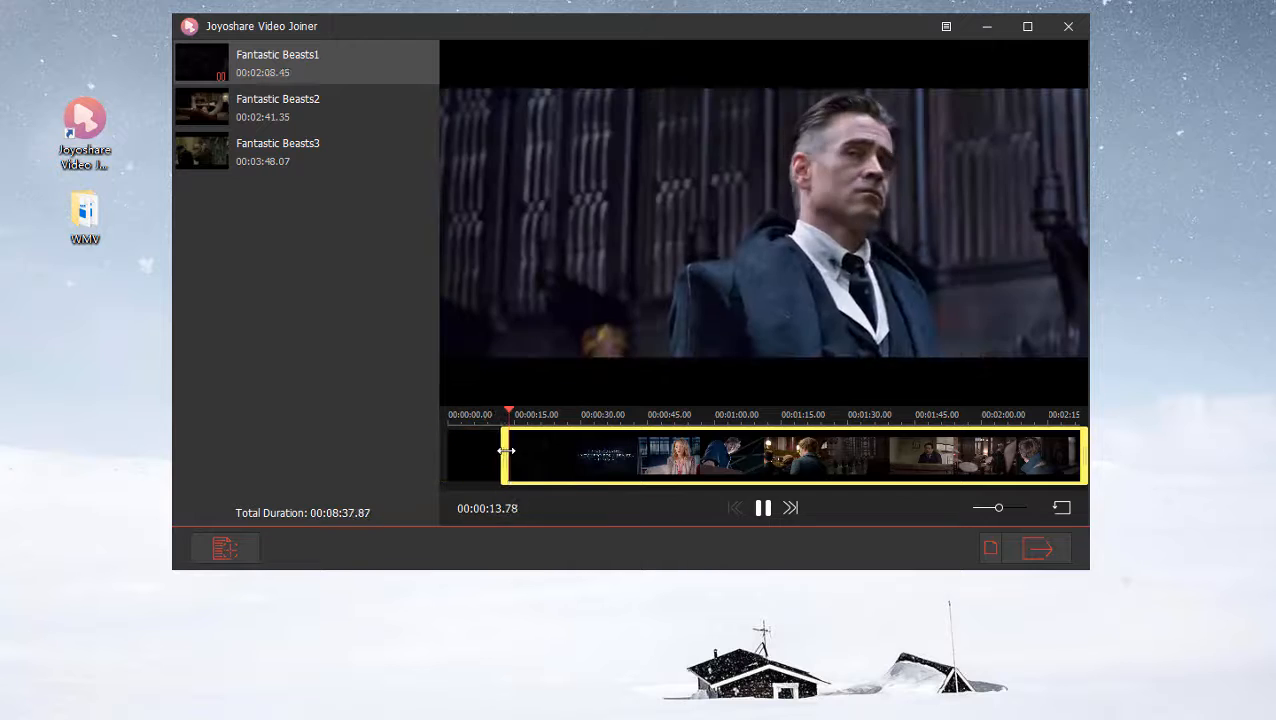
pyautogui.click(790, 510)
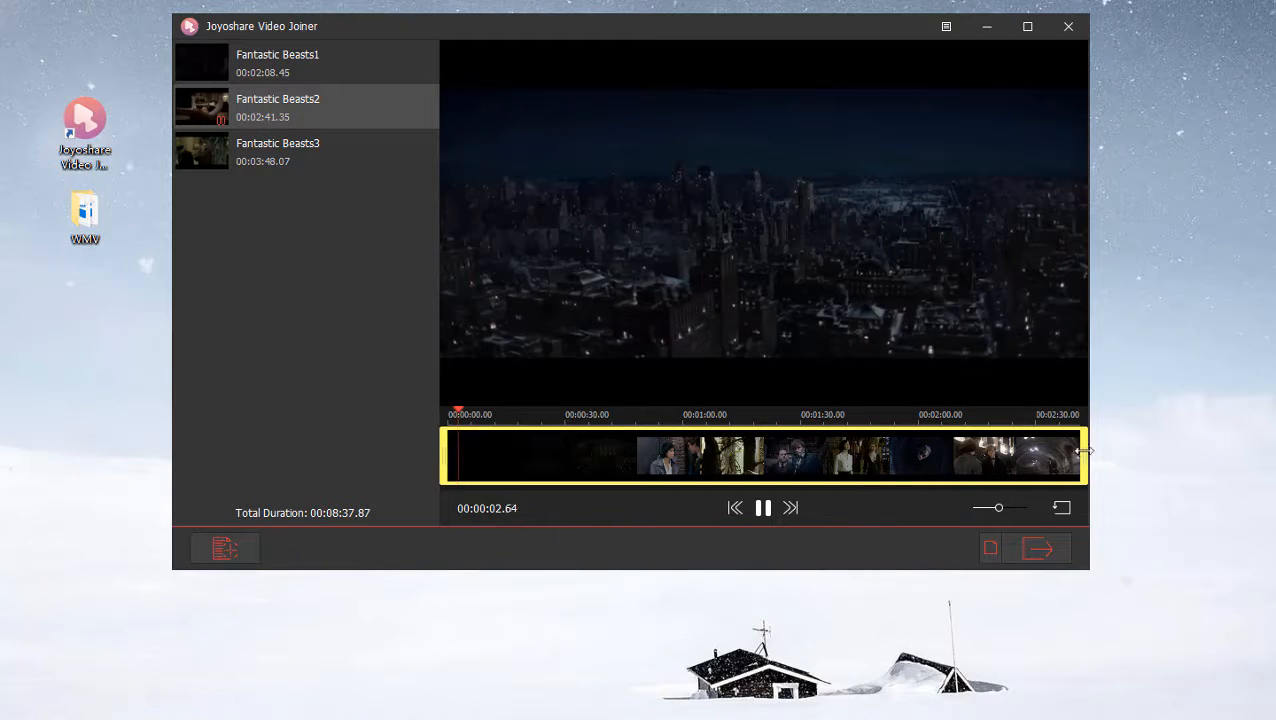
pyautogui.moveTo(1085, 453); pyautogui.dragTo(820, 456)
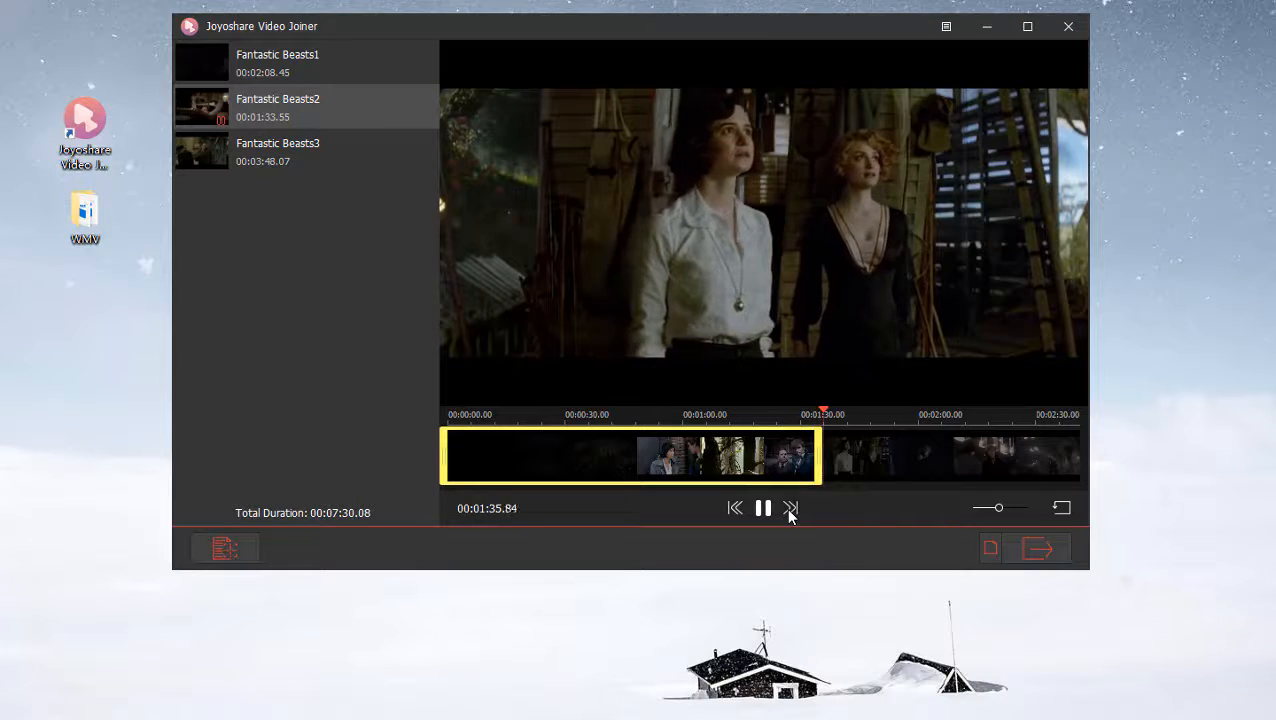
# - Trim the start of Fantastic Beasts3 so that about 00:03:22.20 of the clip is kept
pyautogui.click(790, 510)
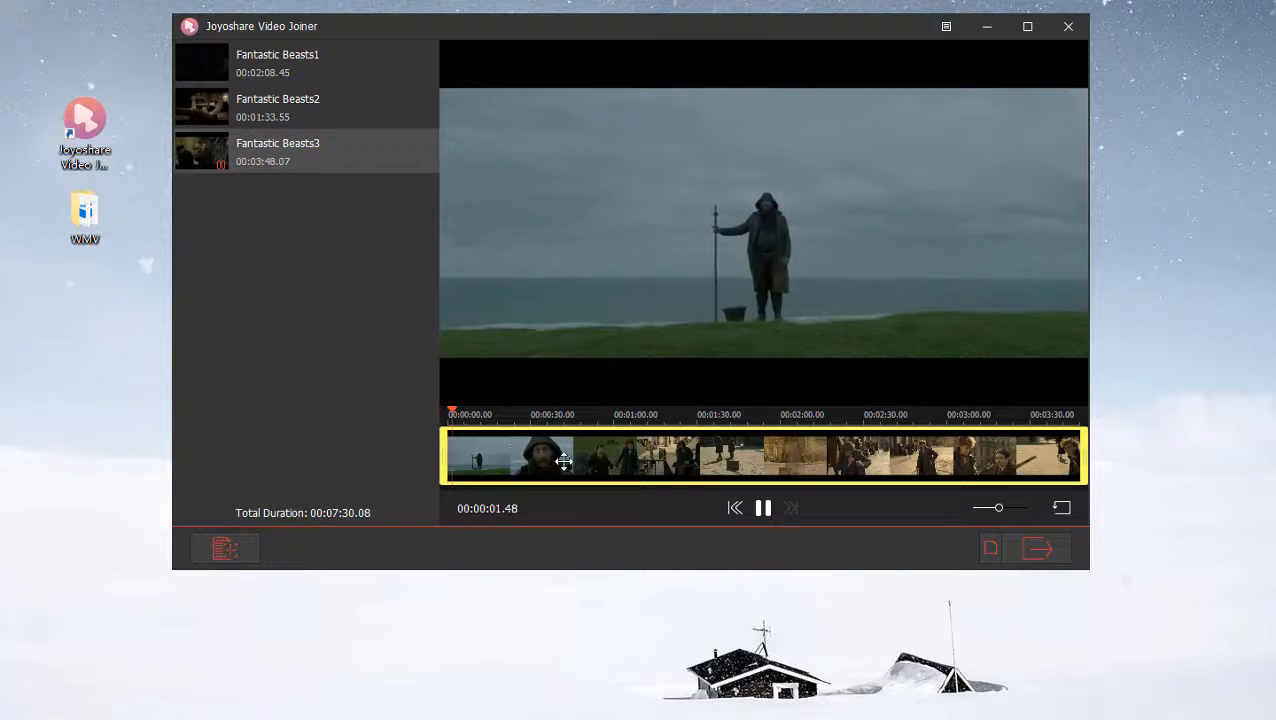
pyautogui.moveTo(440, 453); pyautogui.dragTo(514, 455)
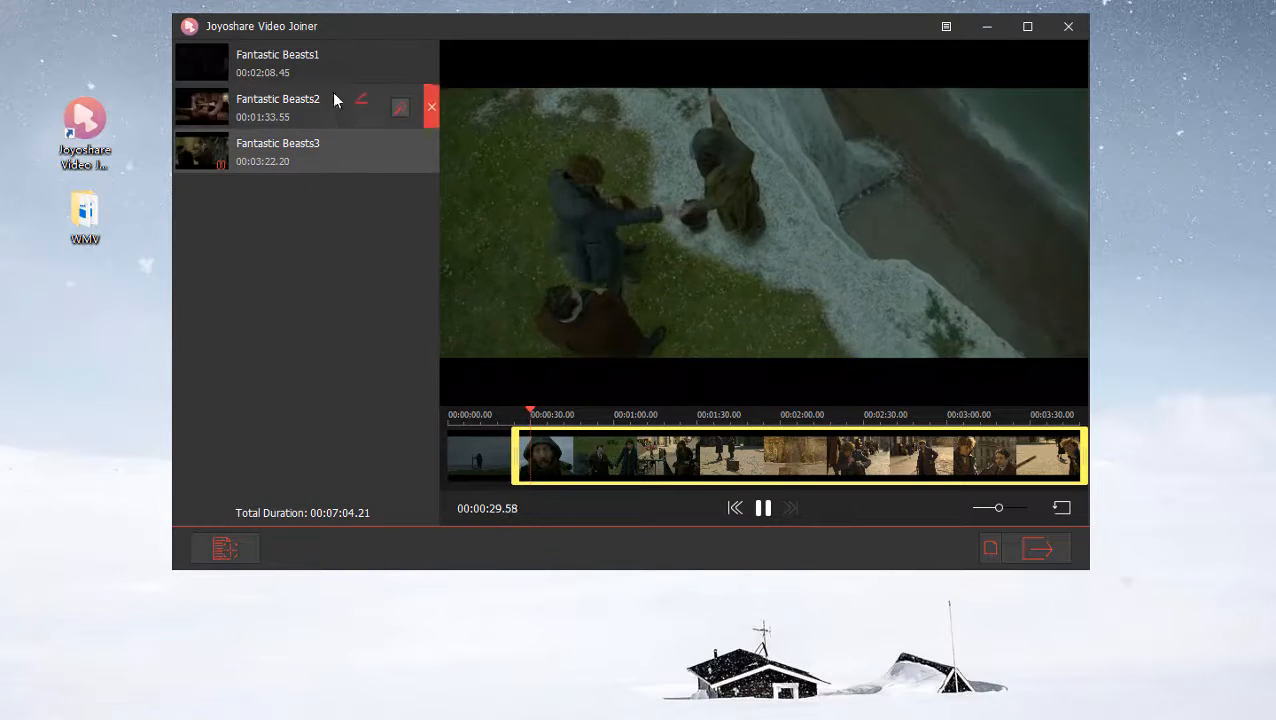
# - Open Fantastic Beasts1 for editing and keep its aspect ratio at Original Display
pyautogui.moveTo(361, 60)
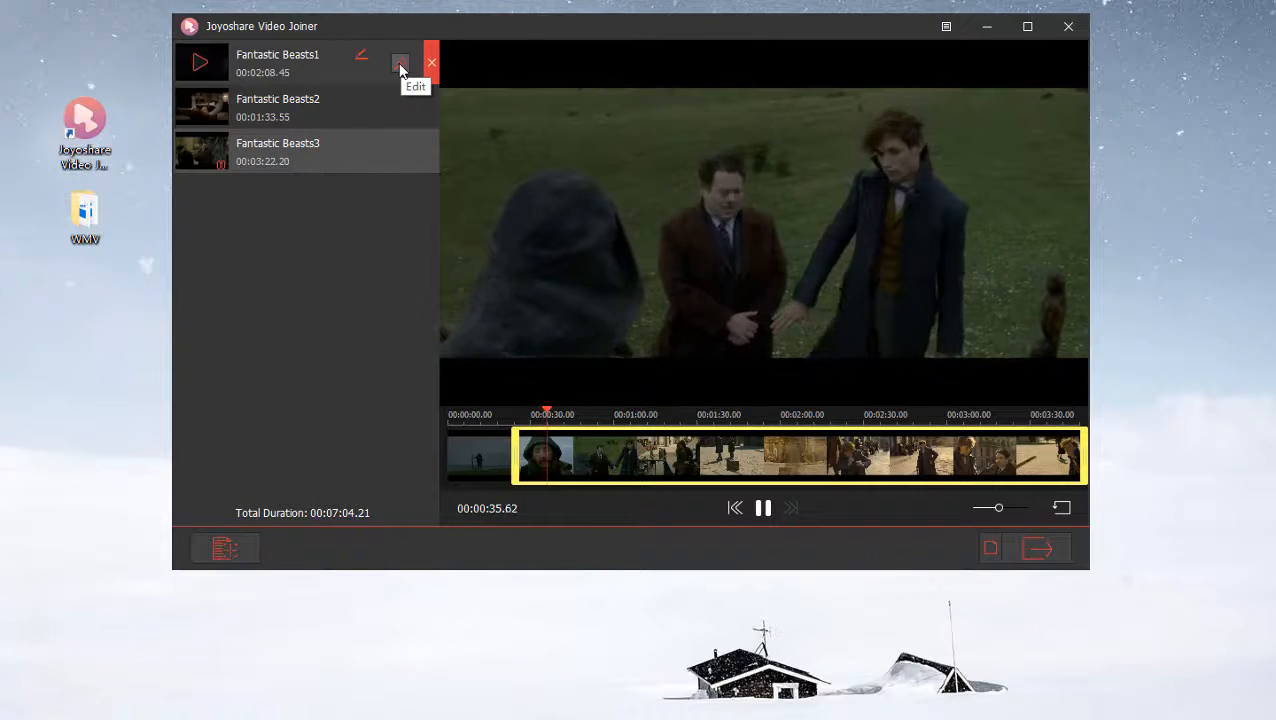
pyautogui.click(399, 63)
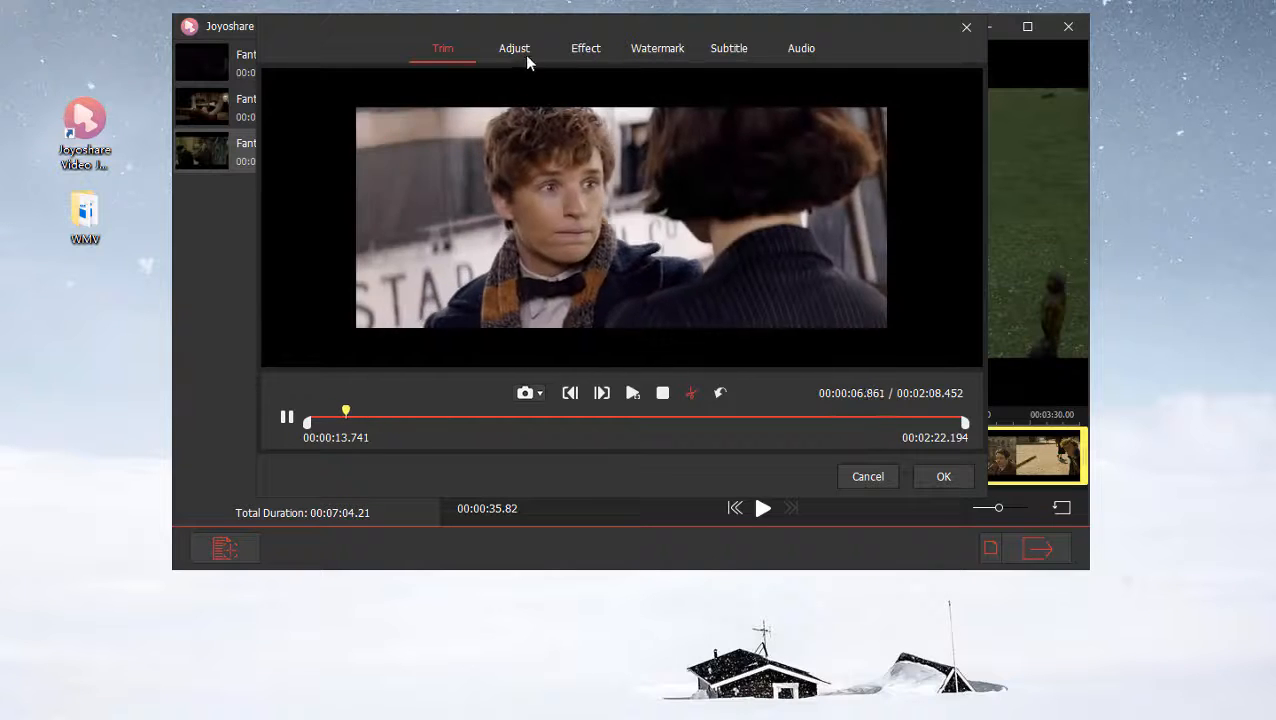
pyautogui.click(522, 54)
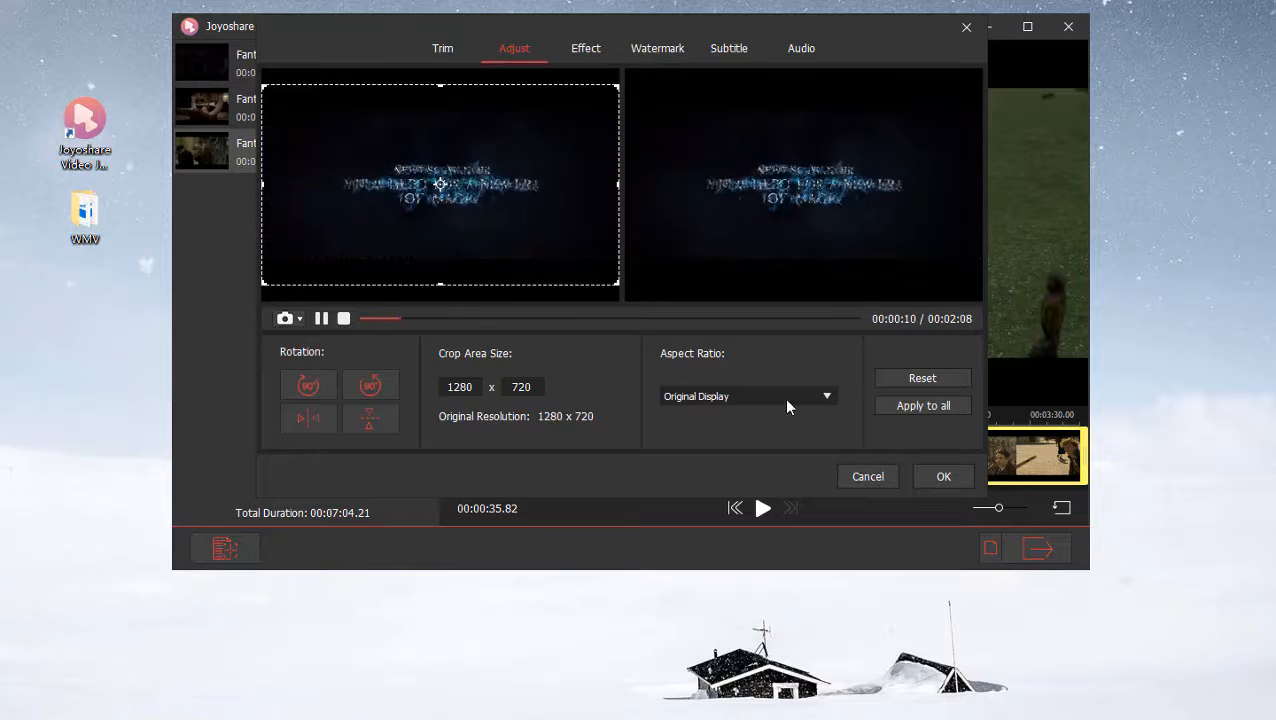
pyautogui.click(826, 398)
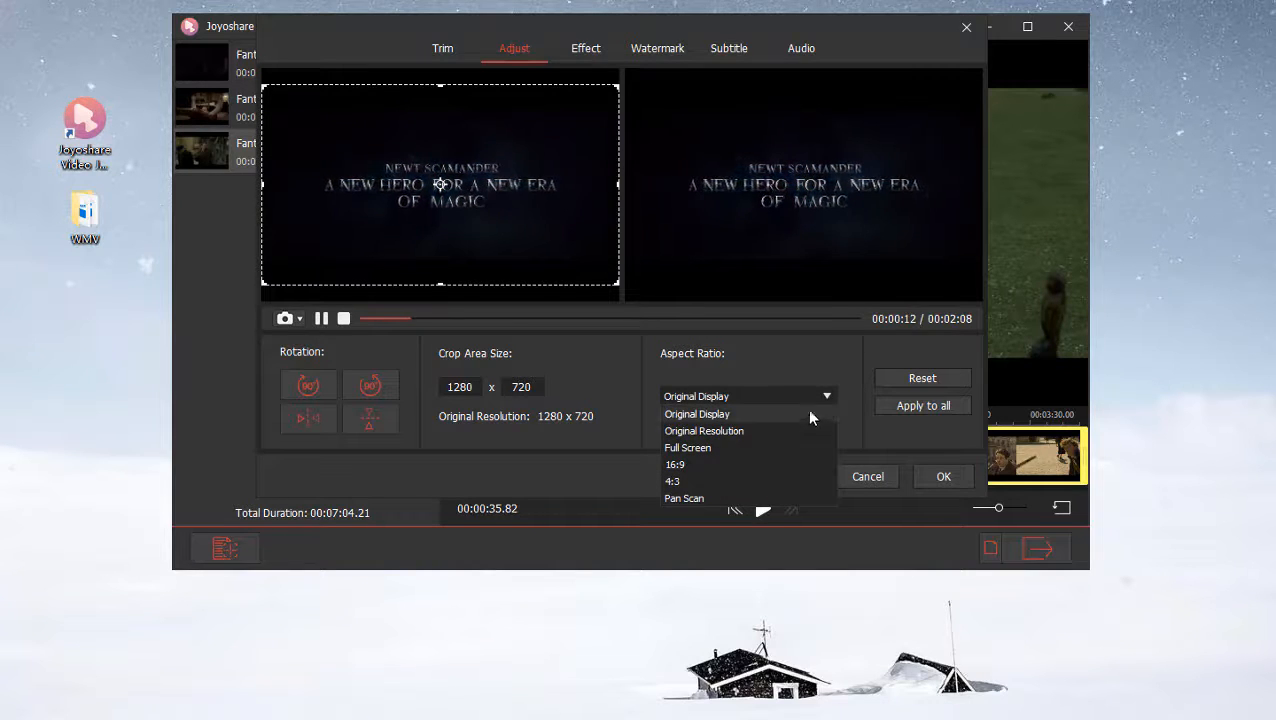
pyautogui.click(802, 416)
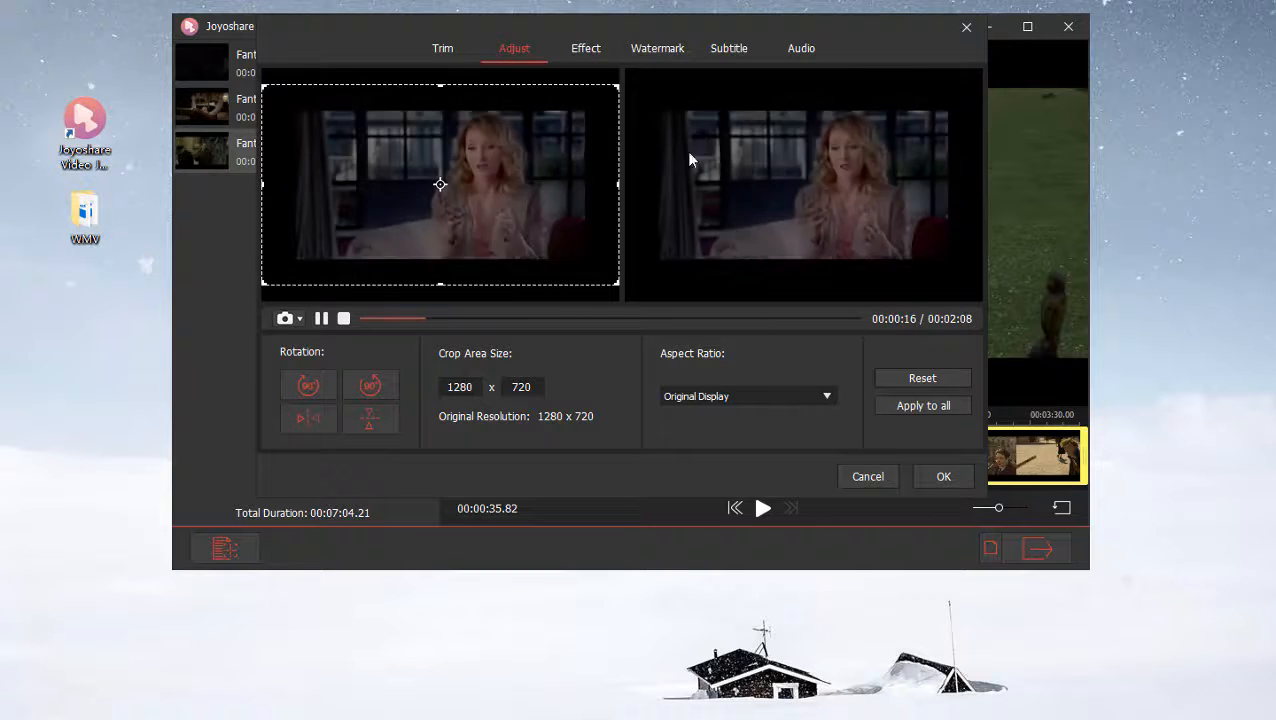
# - Try the Snowflake video effect, settle on the Flying C... effect for the clip, and look through the frame styles
pyautogui.click(588, 48)
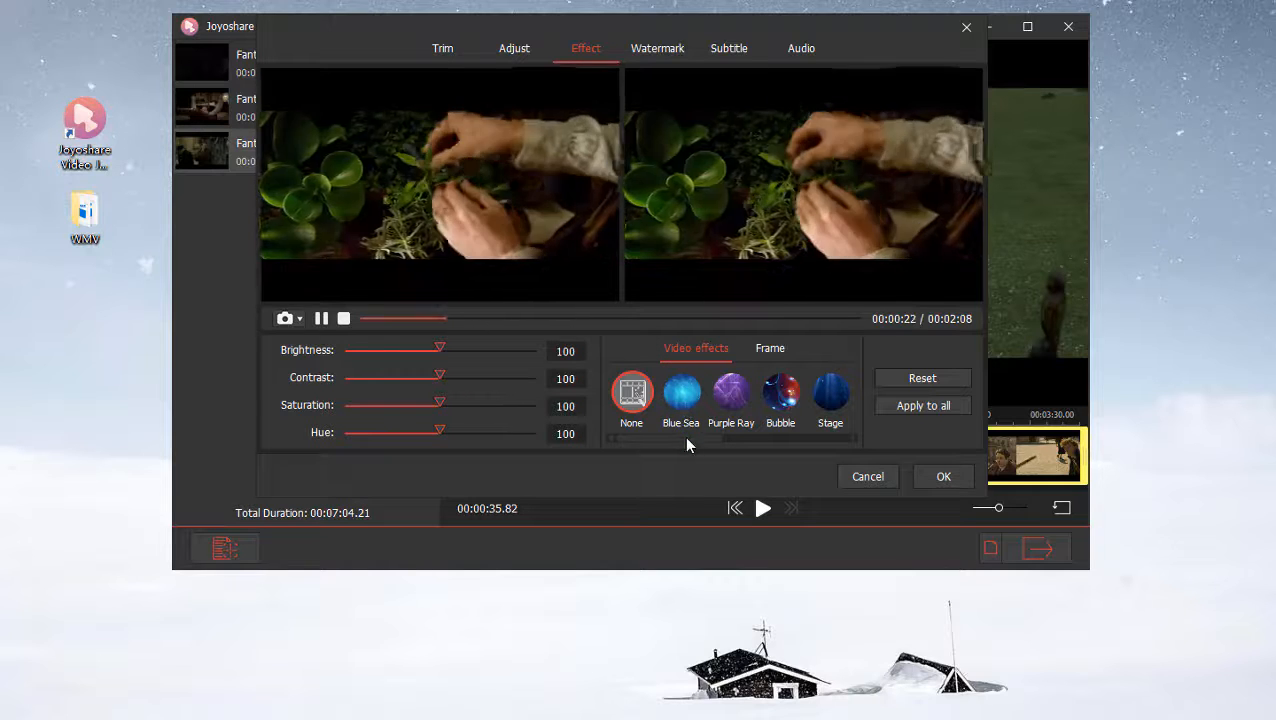
pyautogui.moveTo(686, 438); pyautogui.dragTo(817, 437)
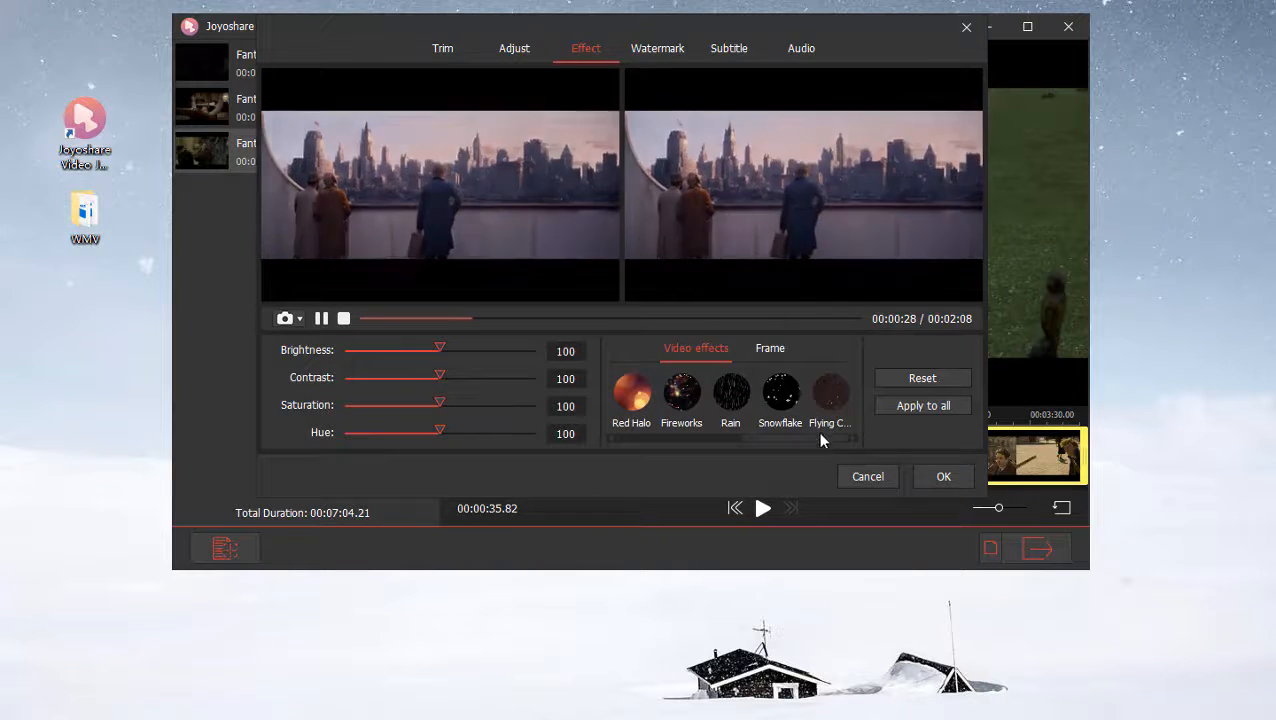
pyautogui.click(783, 391)
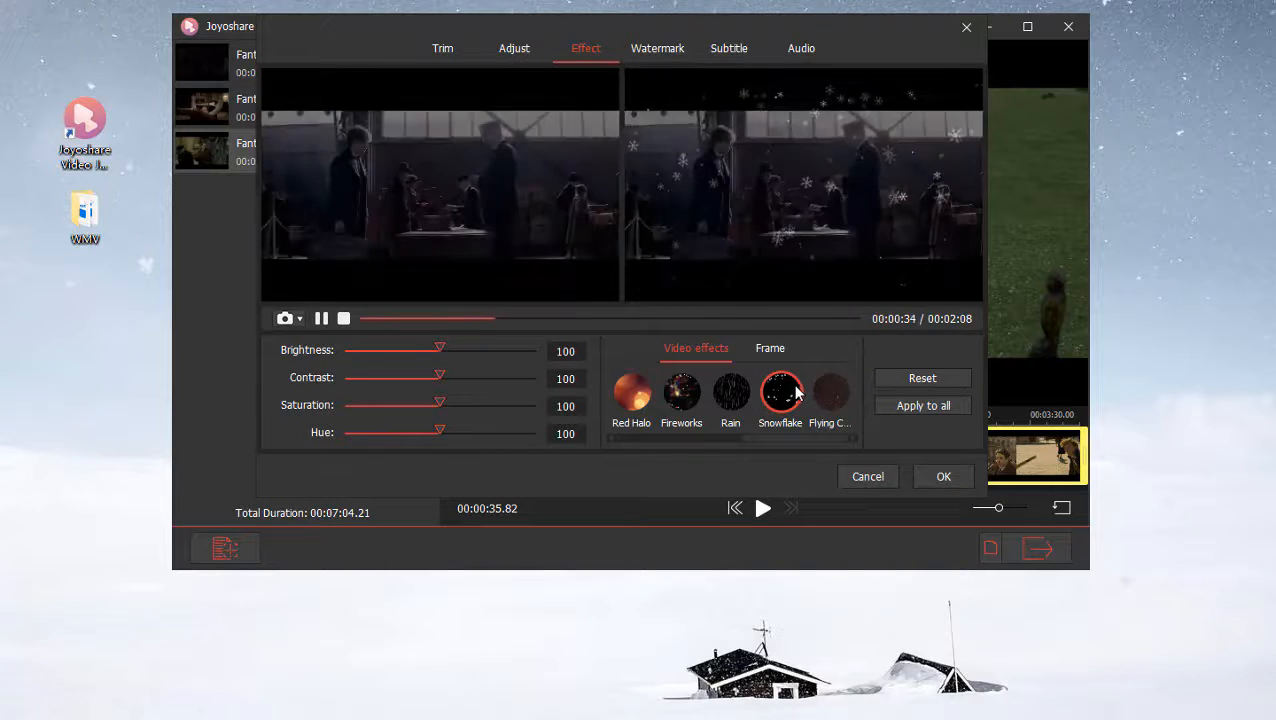
pyautogui.click(827, 395)
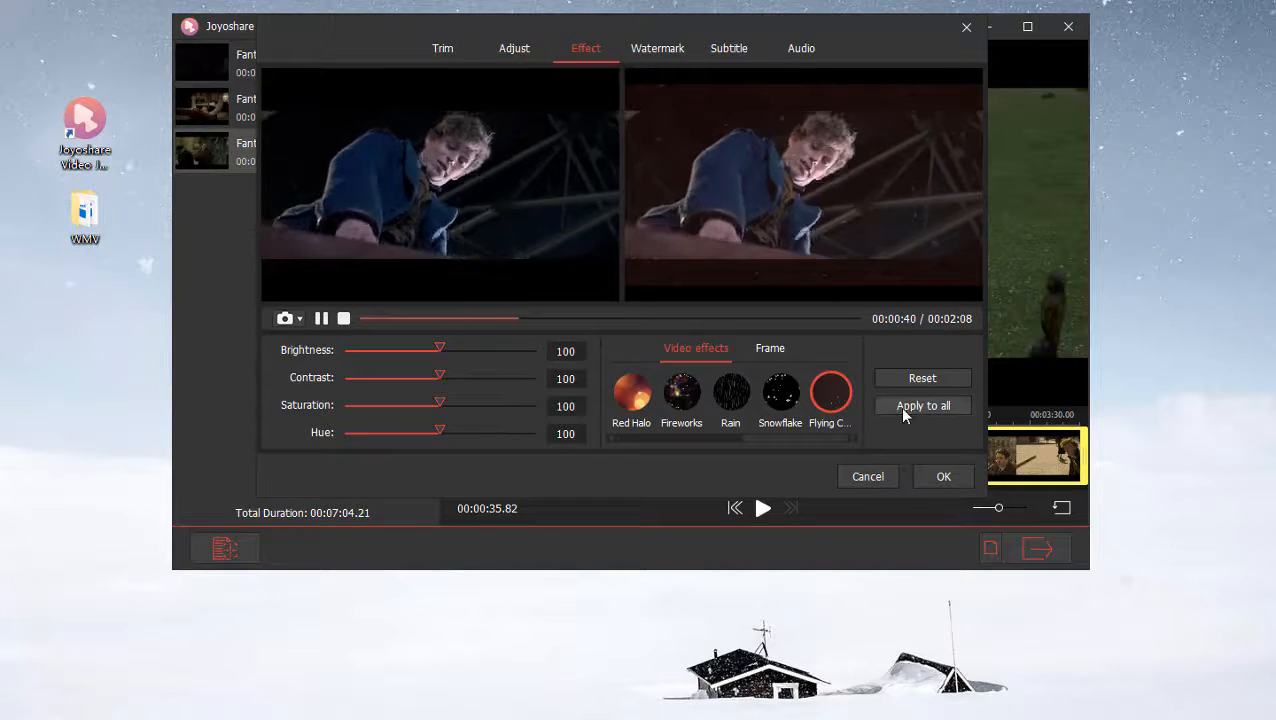
pyautogui.click(779, 348)
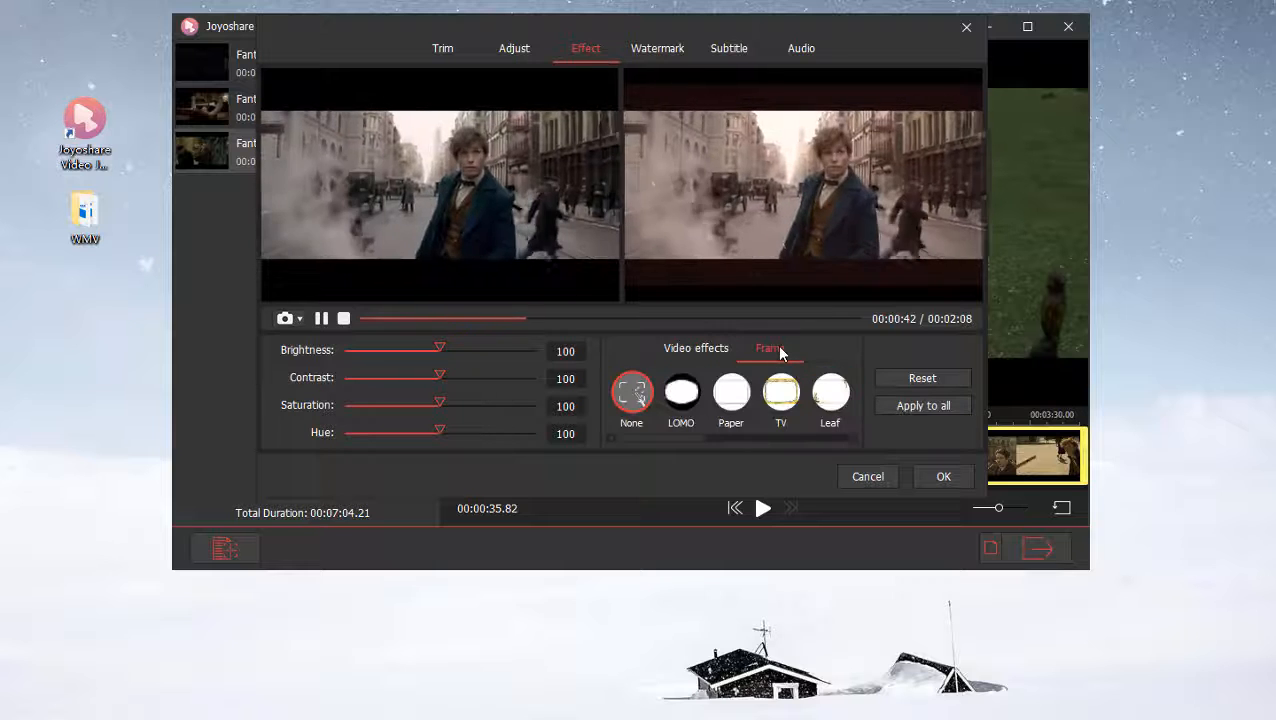
pyautogui.moveTo(694, 435); pyautogui.dragTo(836, 443)
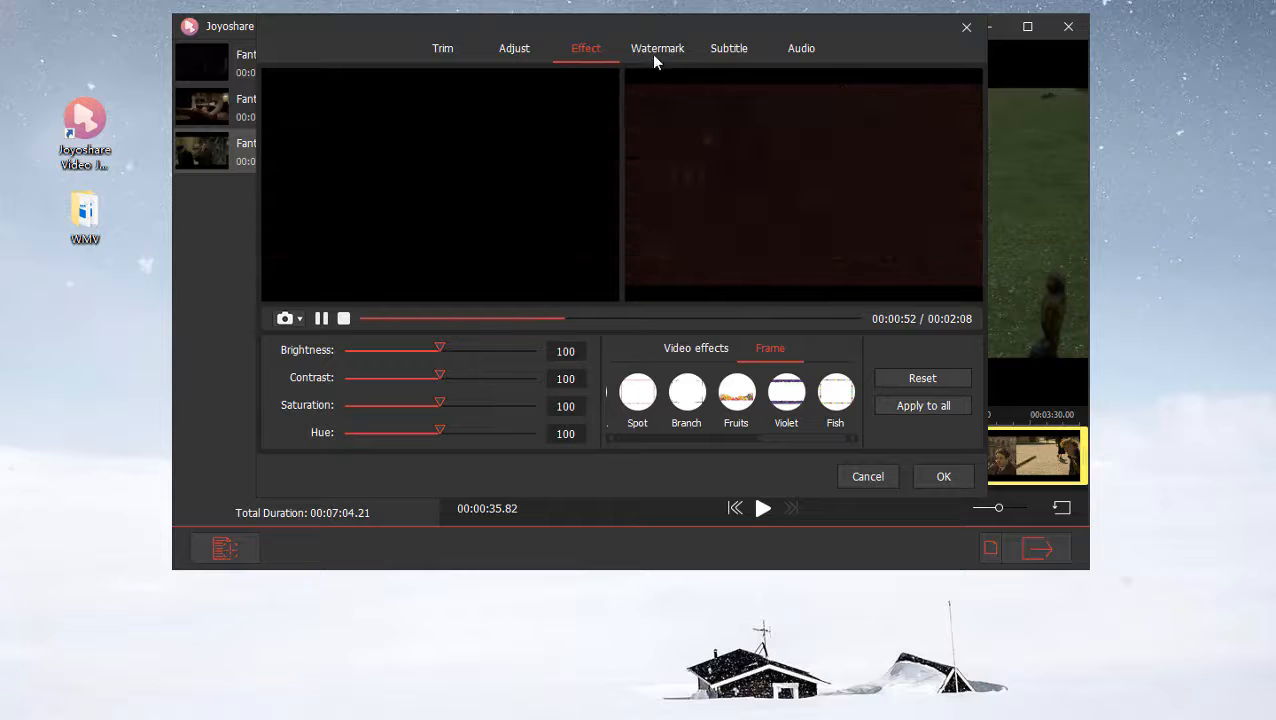
# - Add the text watermark "Joyoshare" and apply it to all clips
pyautogui.click(657, 49)
pyautogui.click(673, 379)
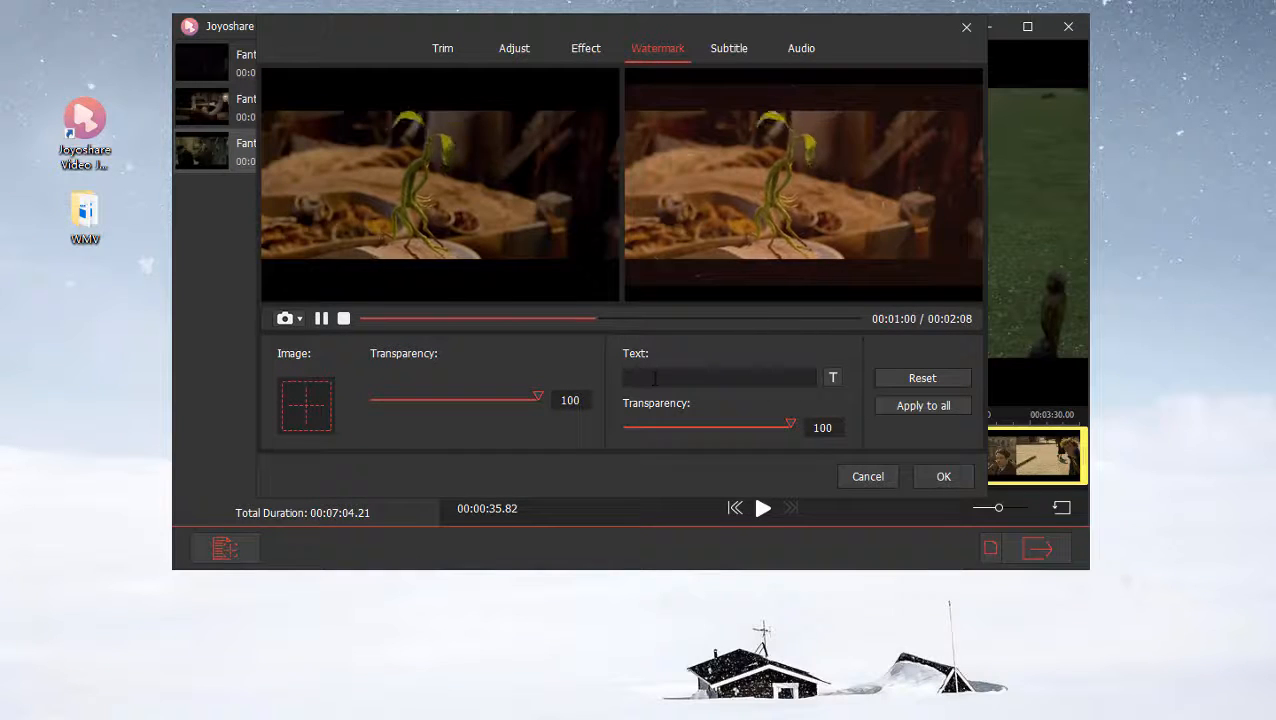
pyautogui.write('Joyos')
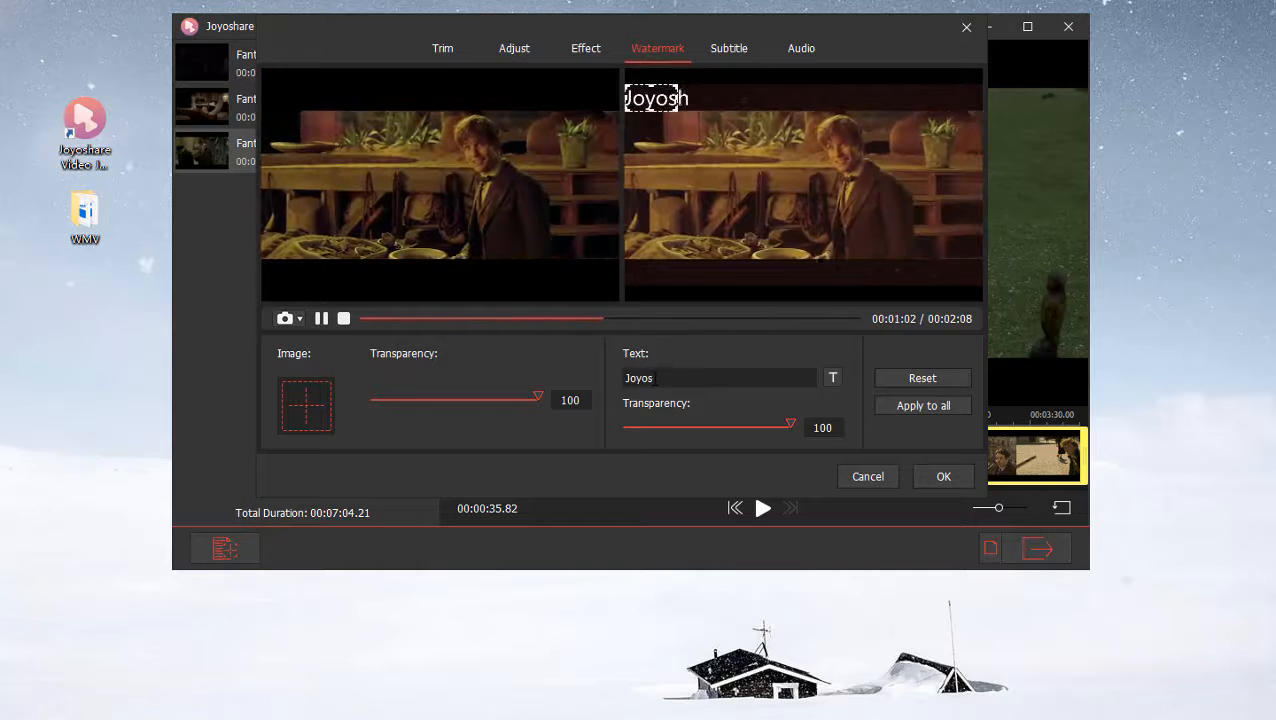
pyautogui.write('hare')
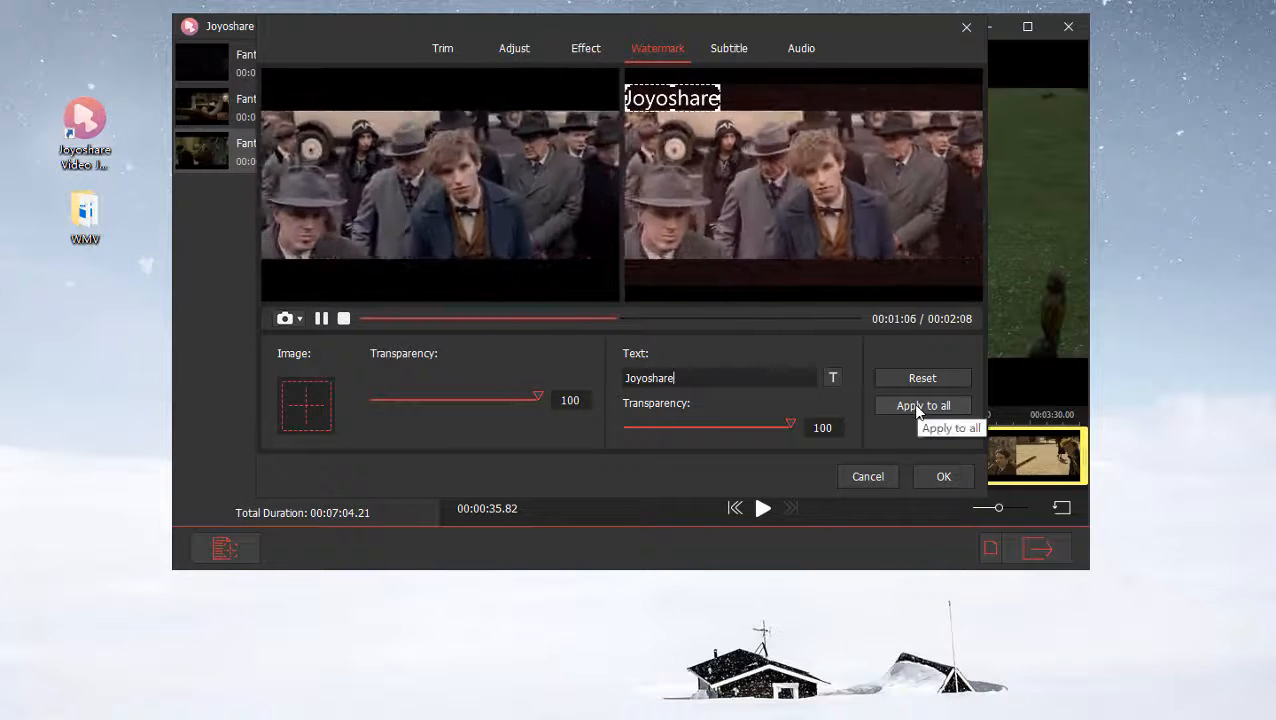
pyautogui.click(918, 411)
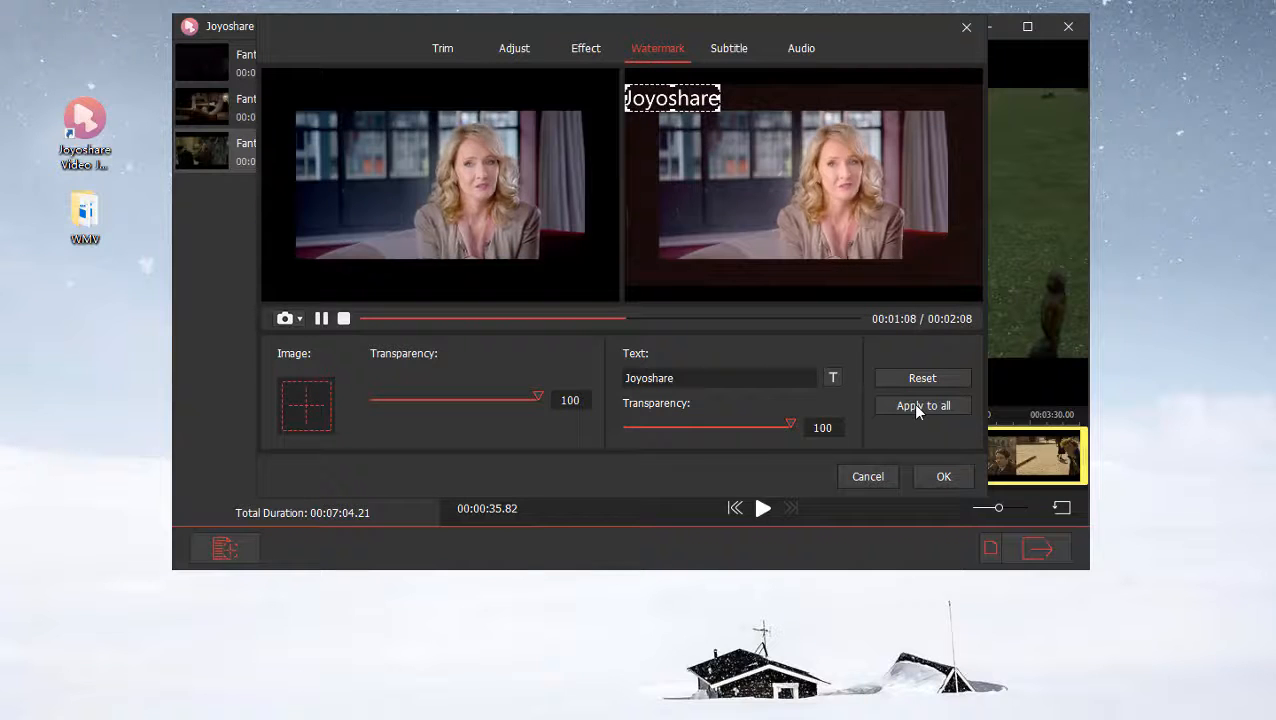
# - Review the subtitle options, set the clip's sound effect to Flat, and confirm the clip edits
pyautogui.click(735, 47)
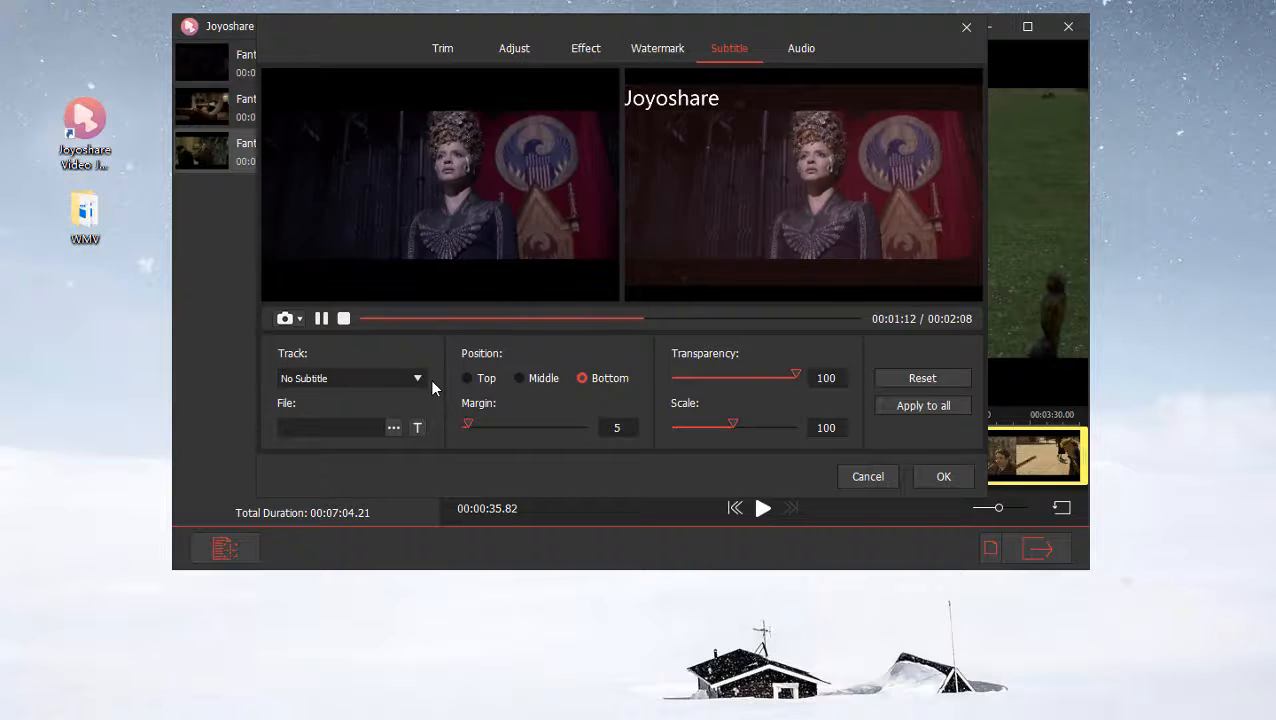
pyautogui.click(806, 46)
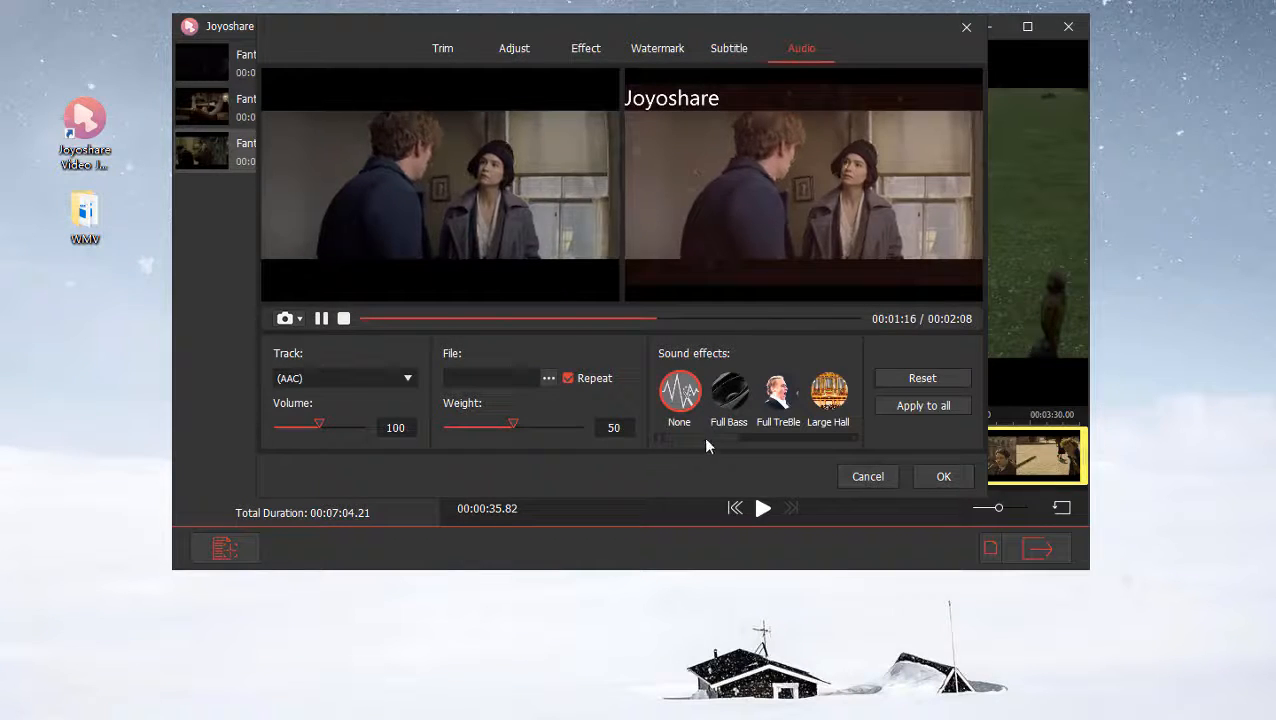
pyautogui.moveTo(703, 437); pyautogui.dragTo(760, 440)
pyautogui.scroll(-2, 780, 451)
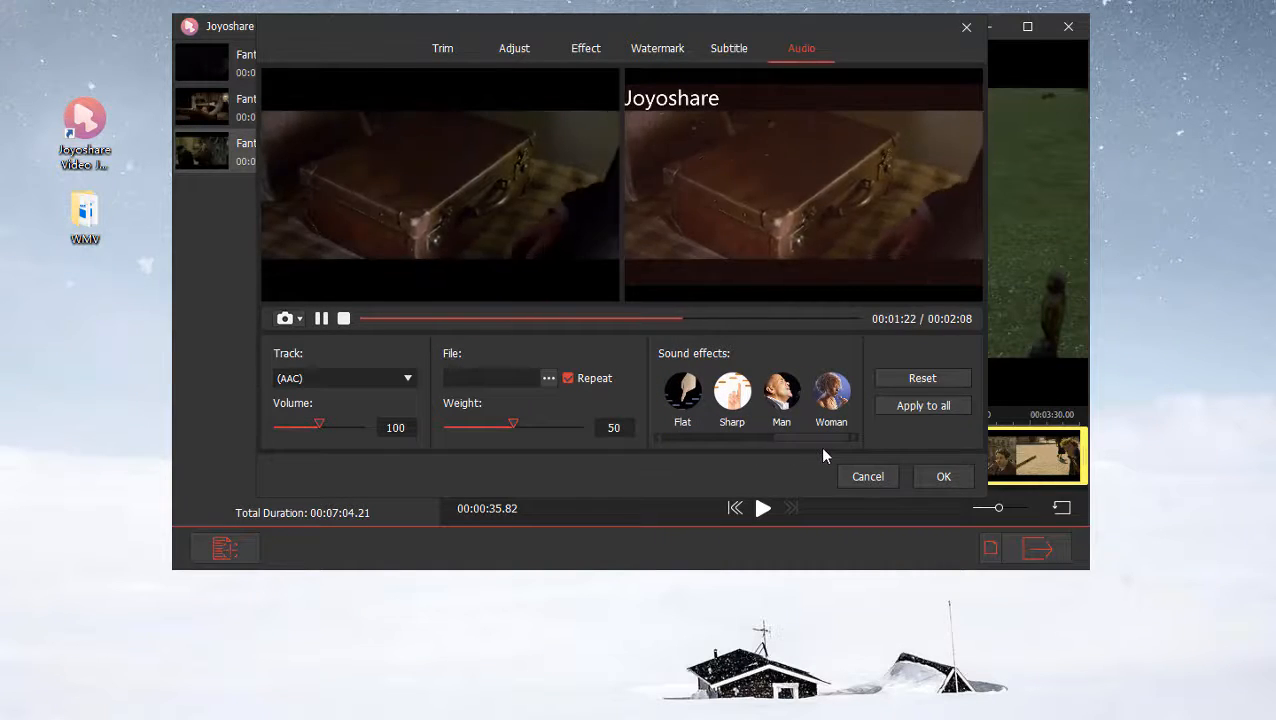
pyautogui.click(683, 392)
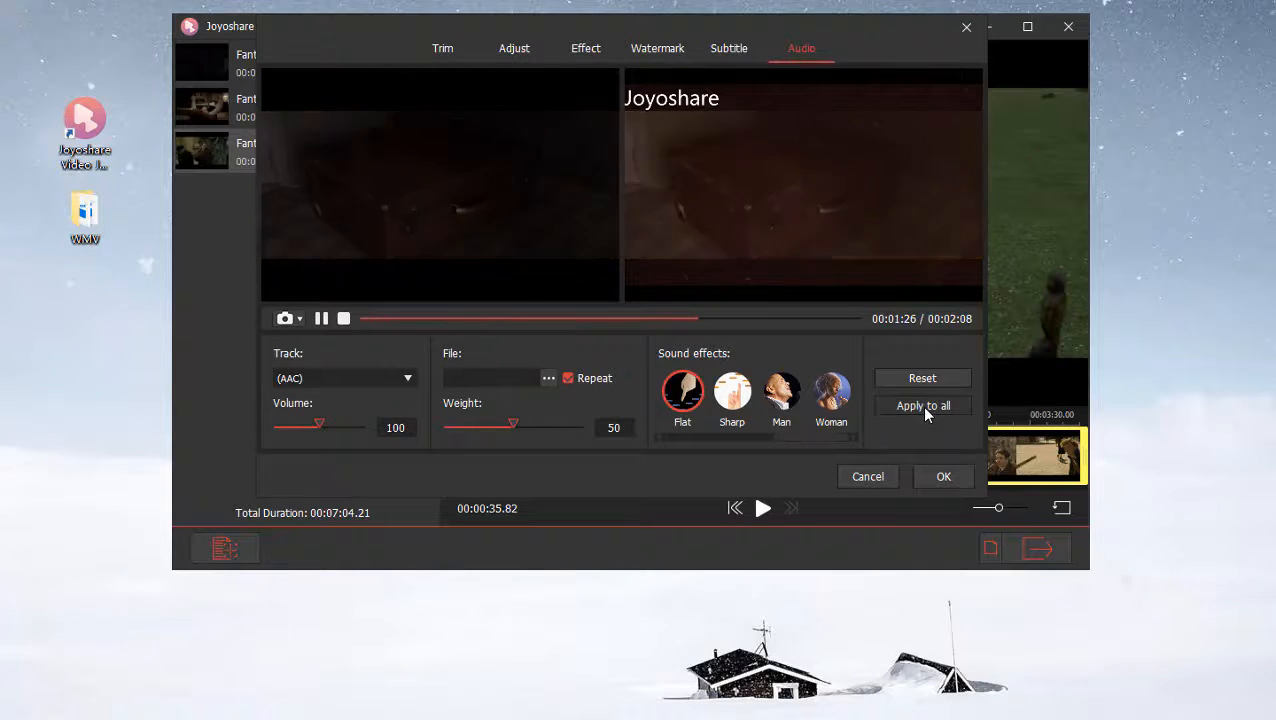
pyautogui.click(945, 478)
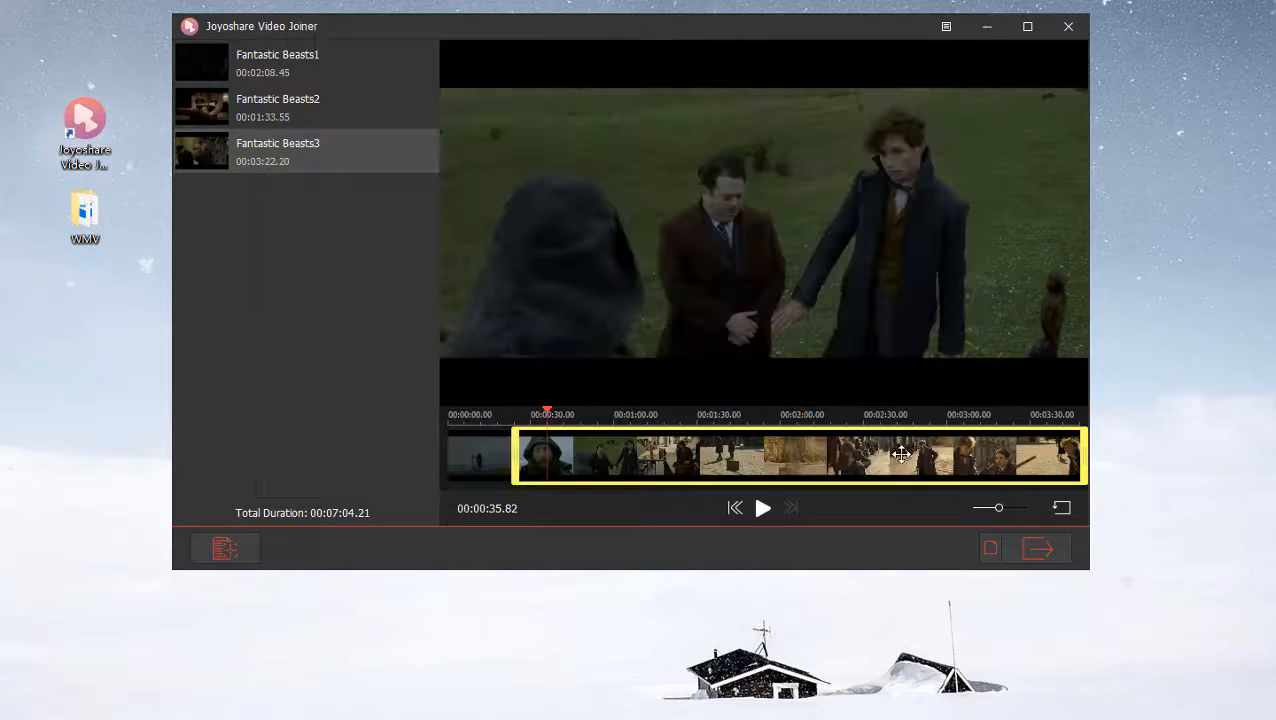
# - Reorder the clips as Fantastic Beasts2, Fantastic Beasts3, Fantastic Beasts1 and start joining them
pyautogui.moveTo(275, 161)
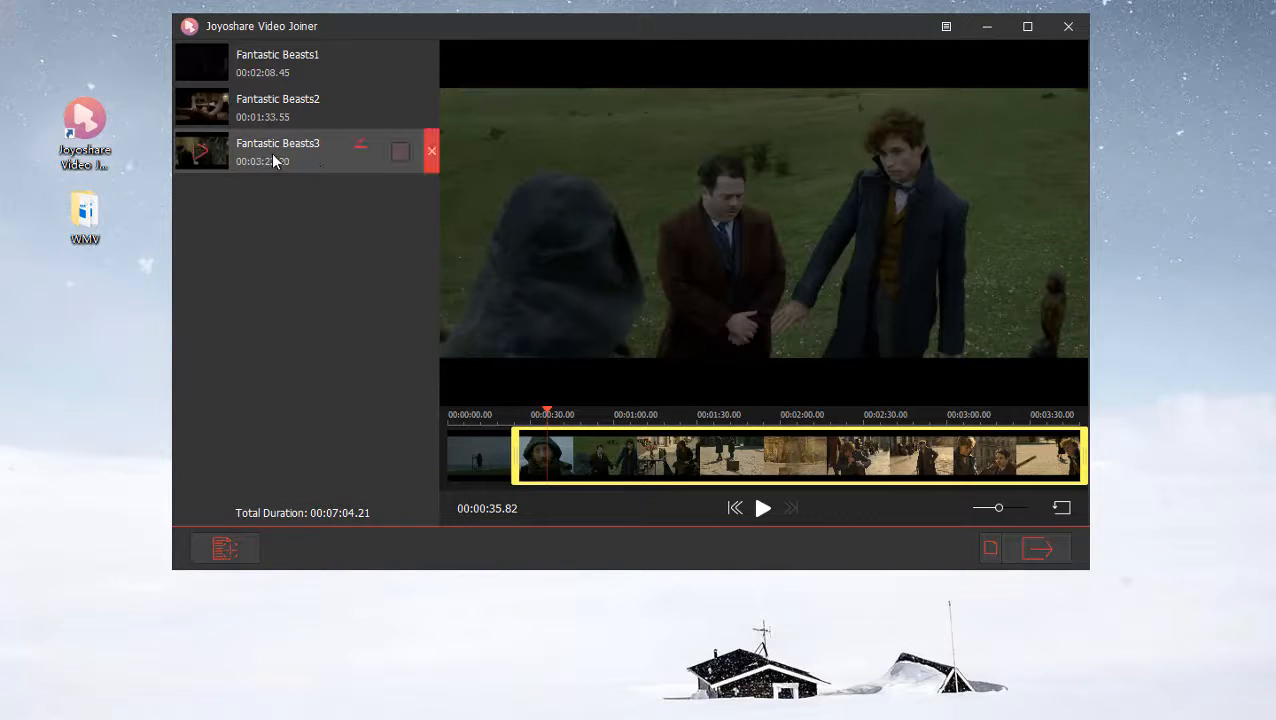
pyautogui.moveTo(275, 155); pyautogui.dragTo(270, 57)
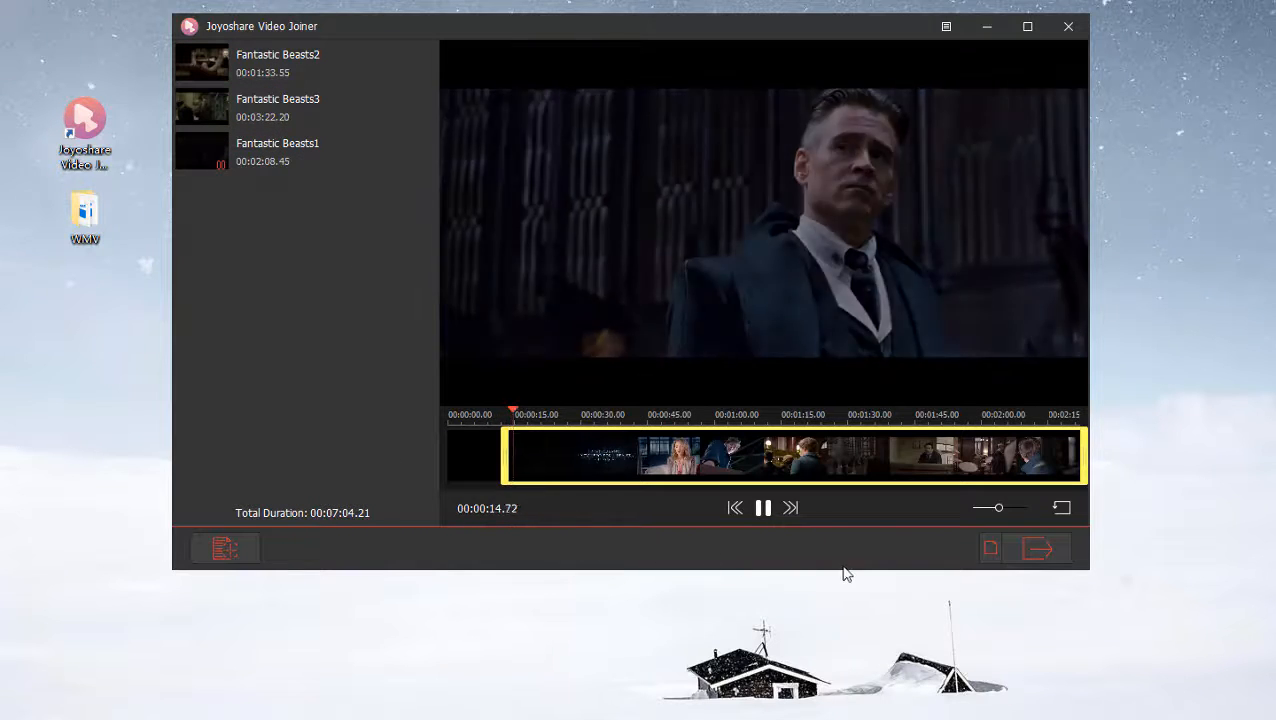
pyautogui.click(1040, 558)
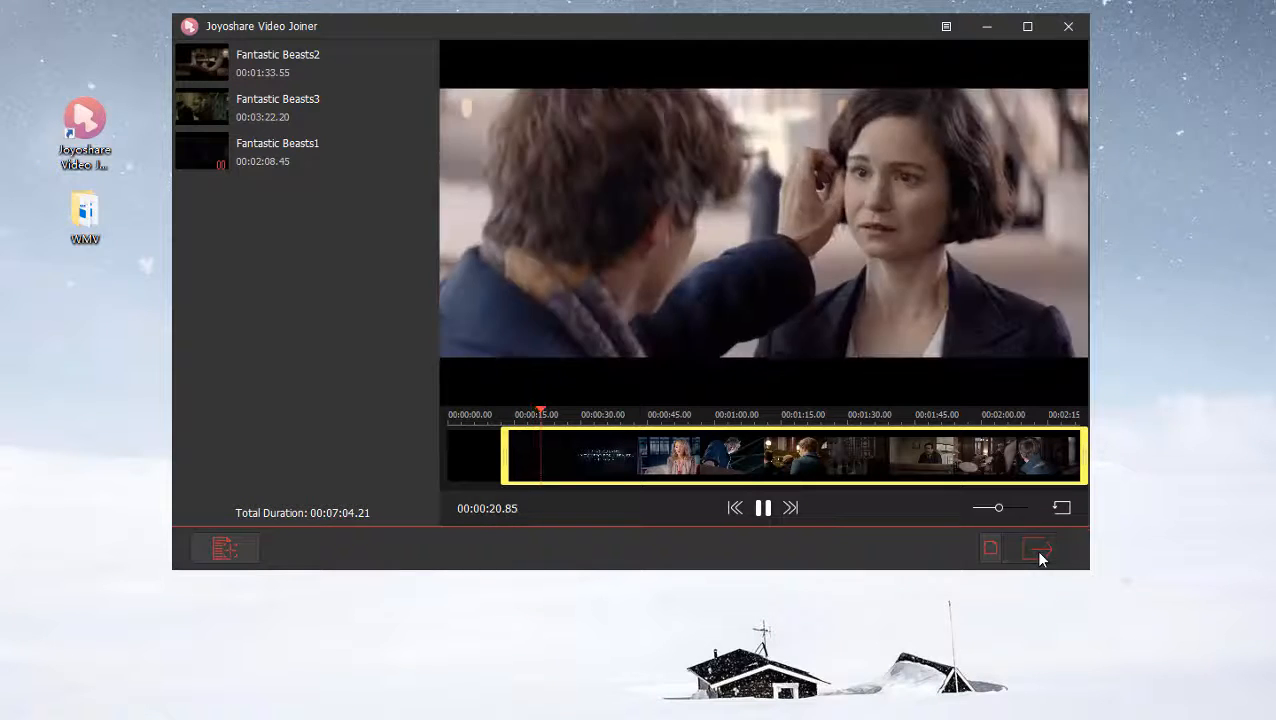